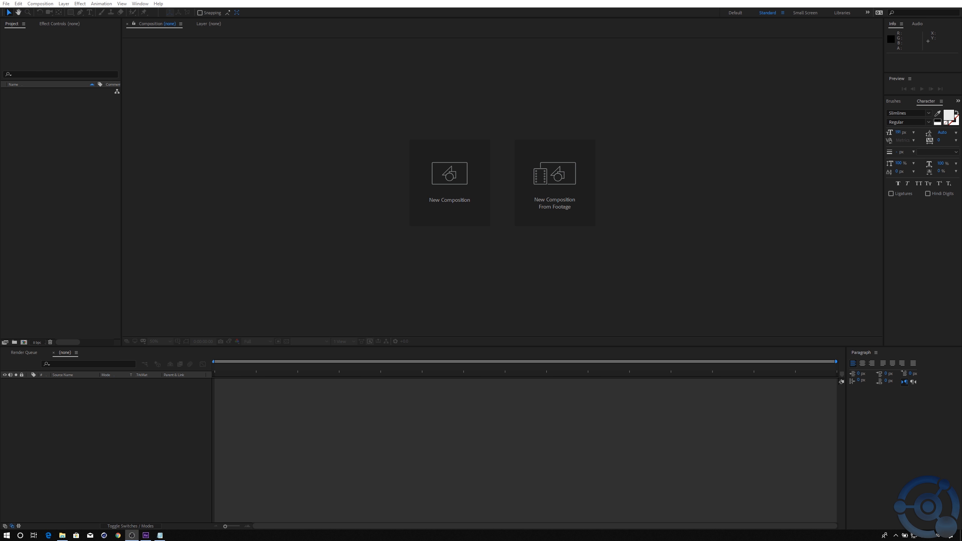
Step: Create a new project and import logos01.png from the Assets folder
click(6, 4)
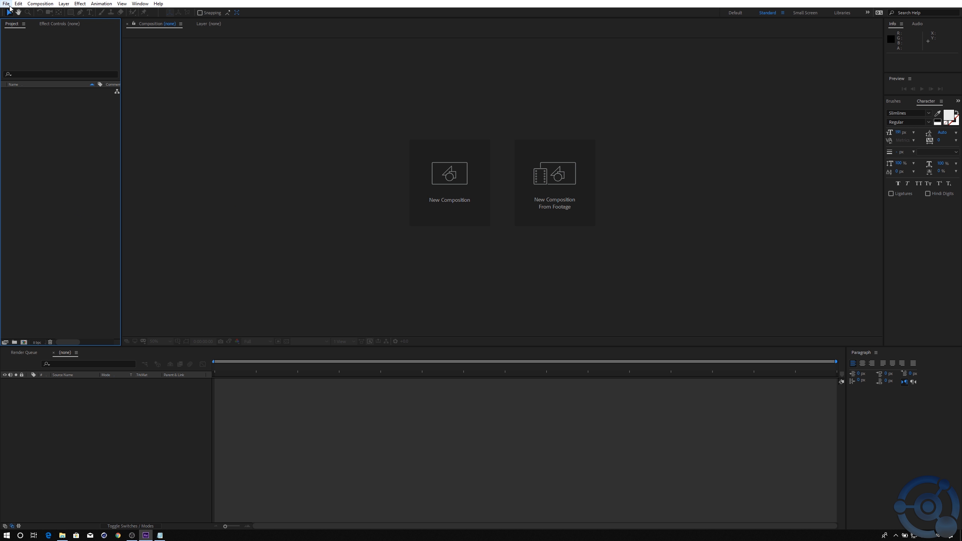
mouse_move(56, 12)
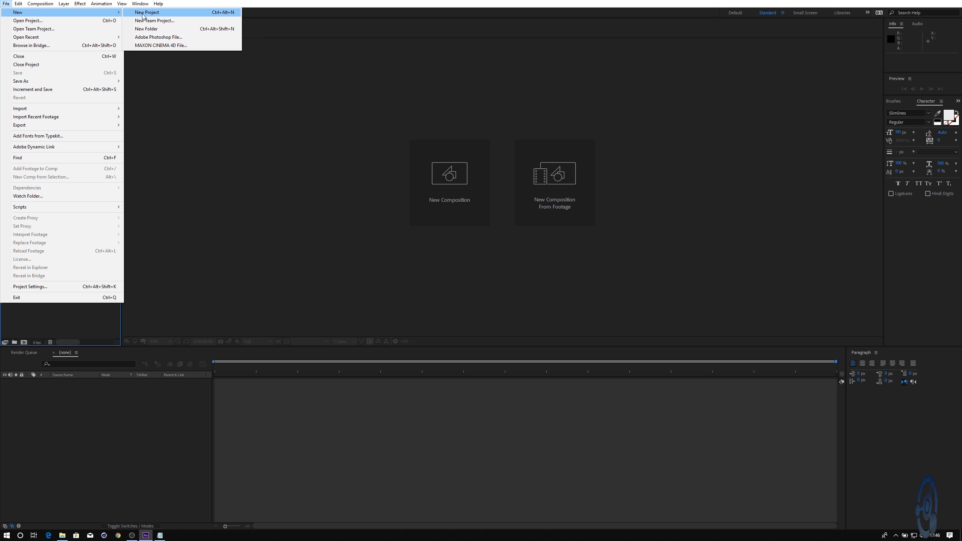
click(161, 12)
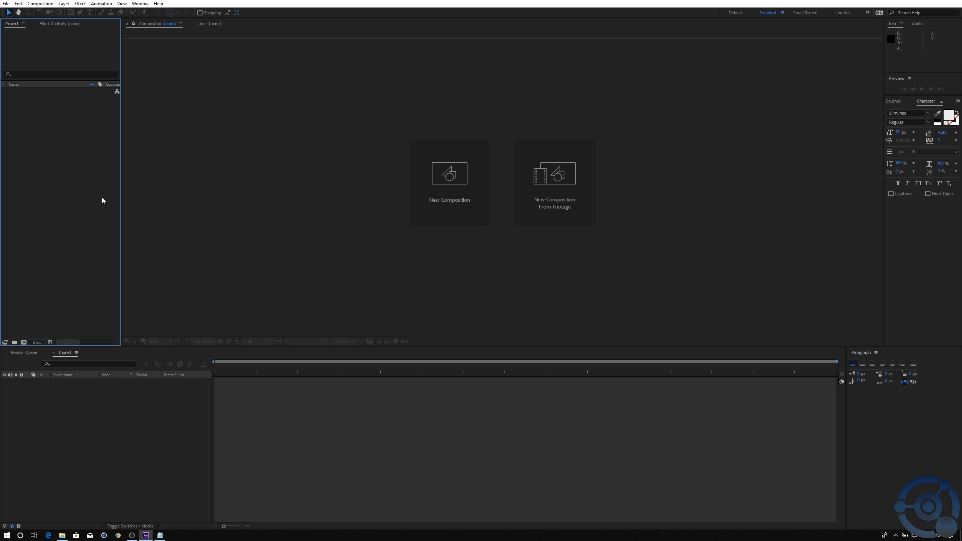
double_click(50, 154)
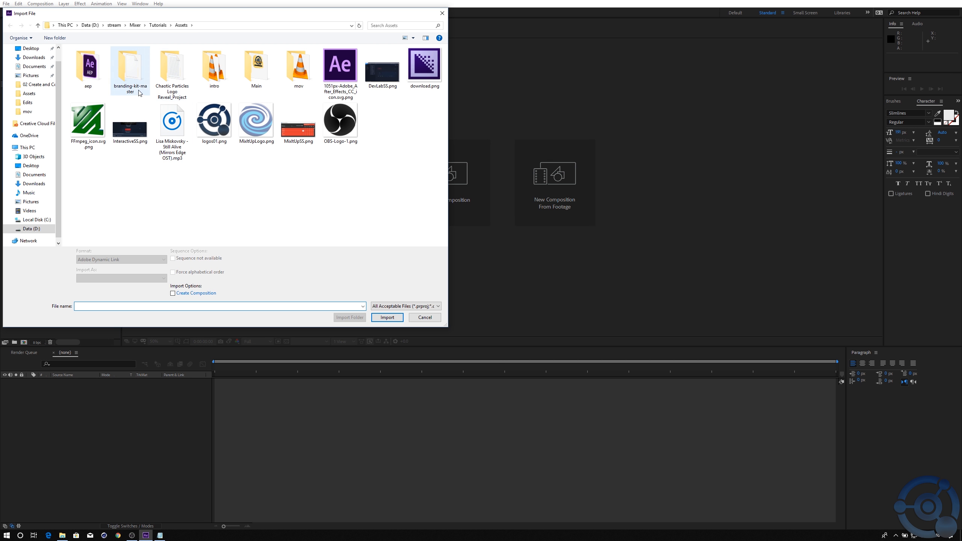
double_click(212, 128)
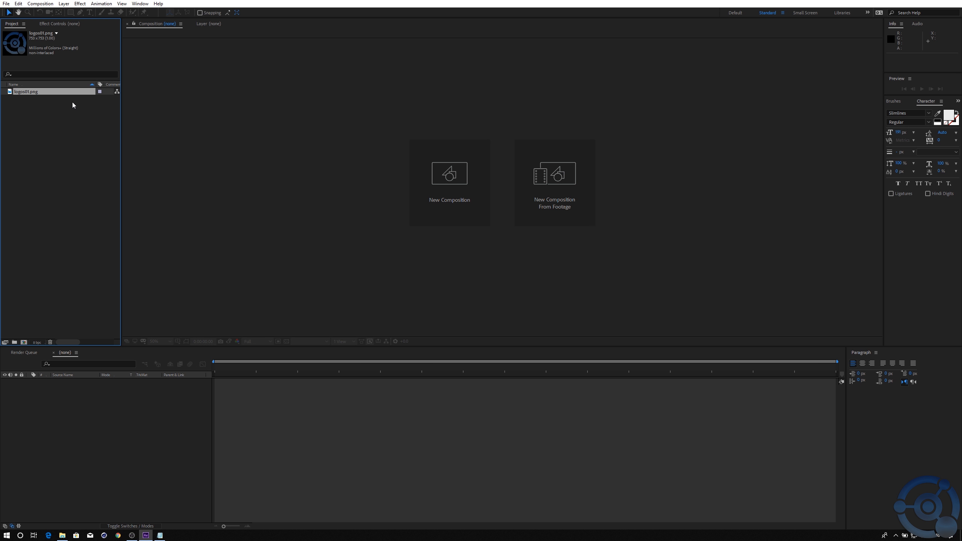
Step: Create a new composition 1920 px wide and 1080 px high
click(23, 343)
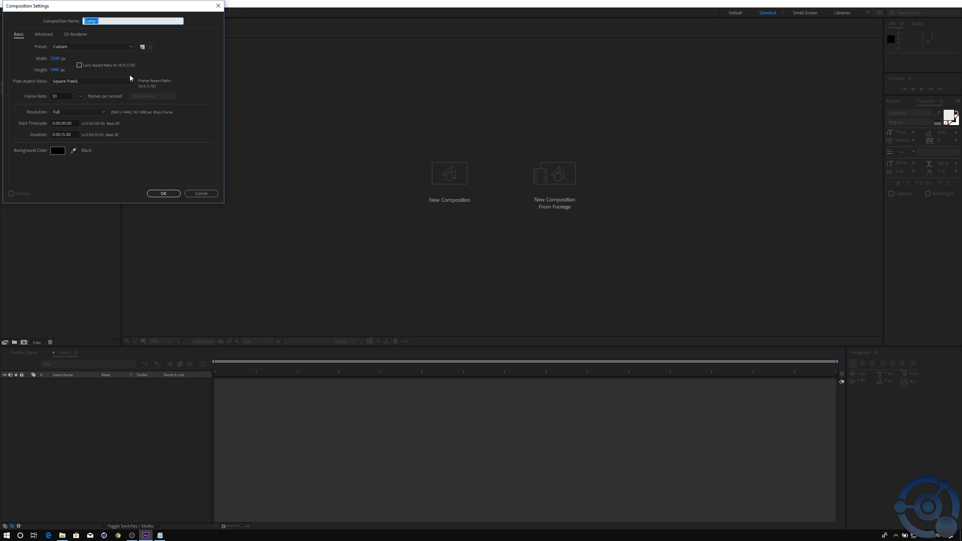
click(55, 59)
text(1920)
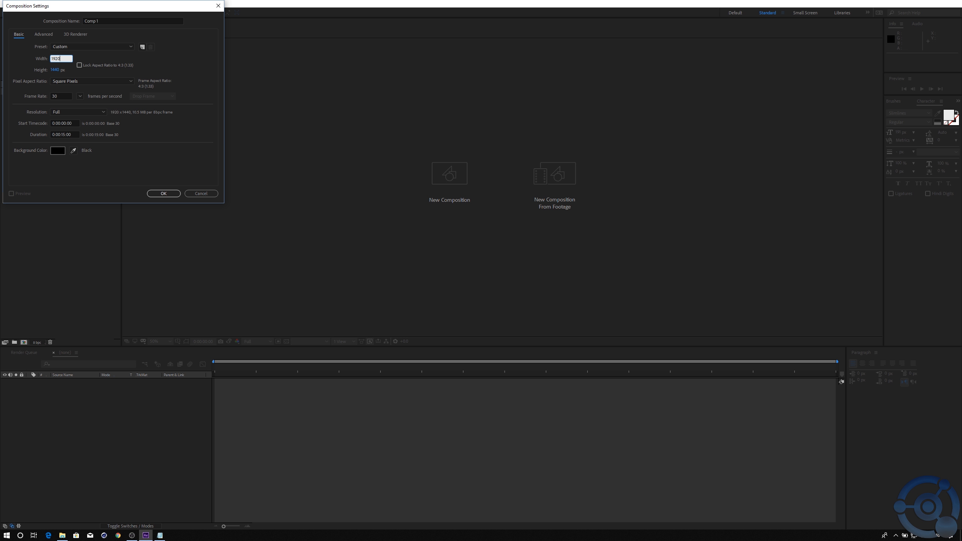
key(Tab)
text(1080)
key(Tab)
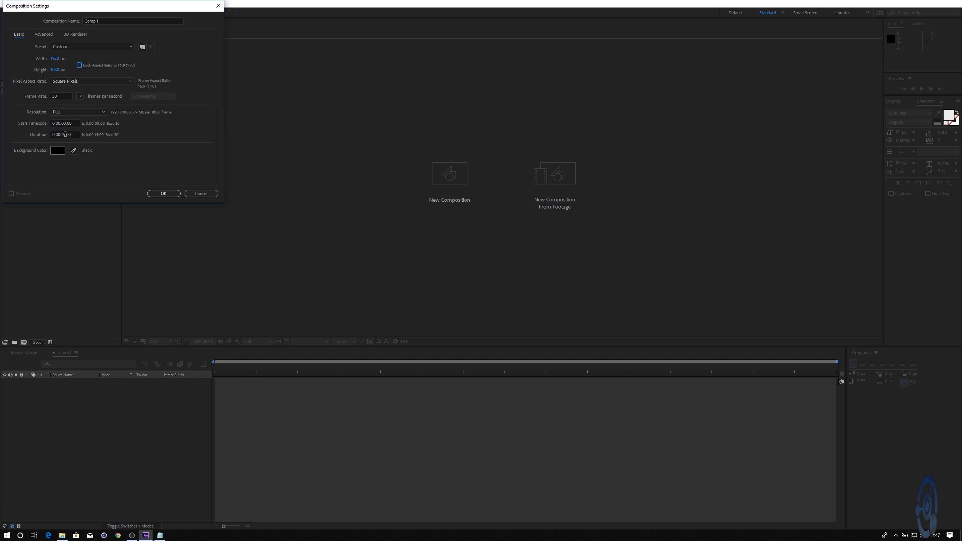
click(164, 193)
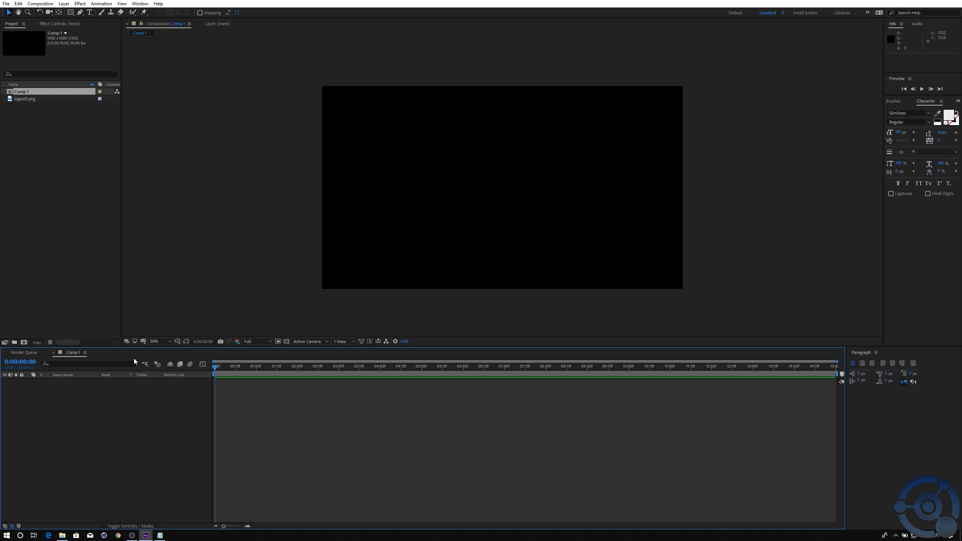
Step: Turn on the transparency grid in the composition viewer
click(271, 334)
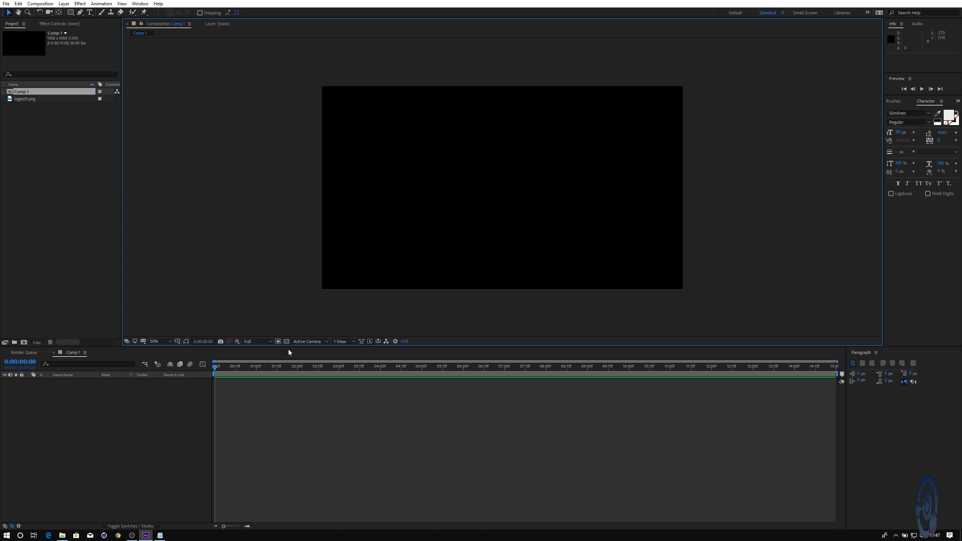
click(286, 342)
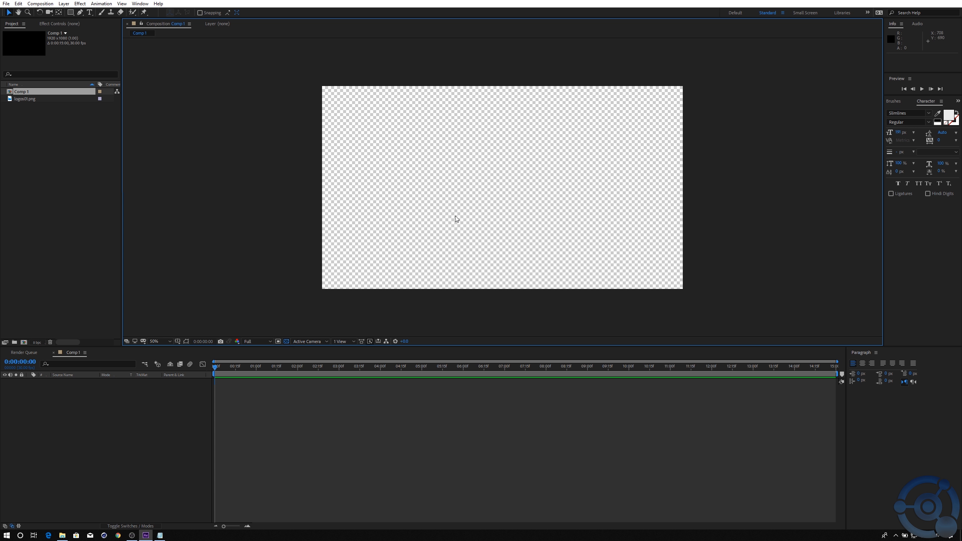
click(286, 342)
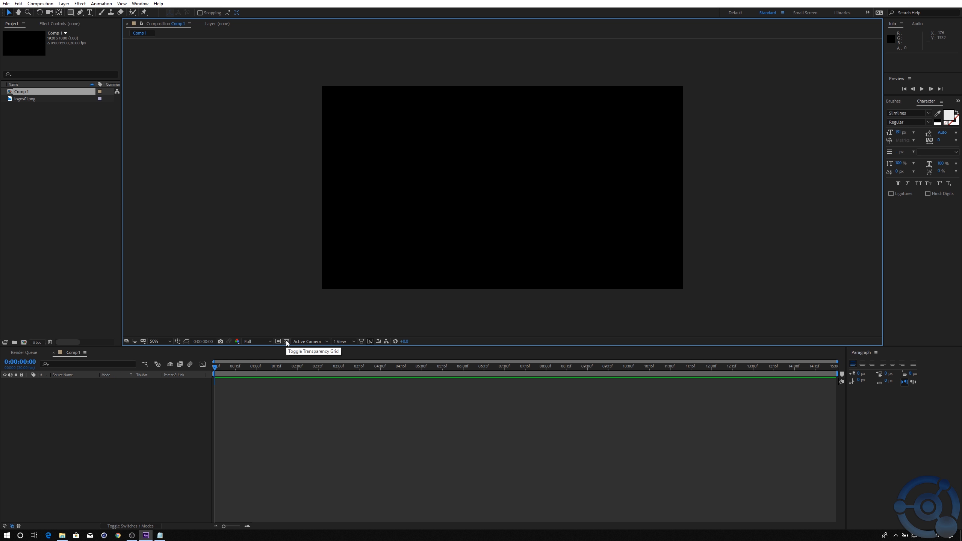
click(286, 342)
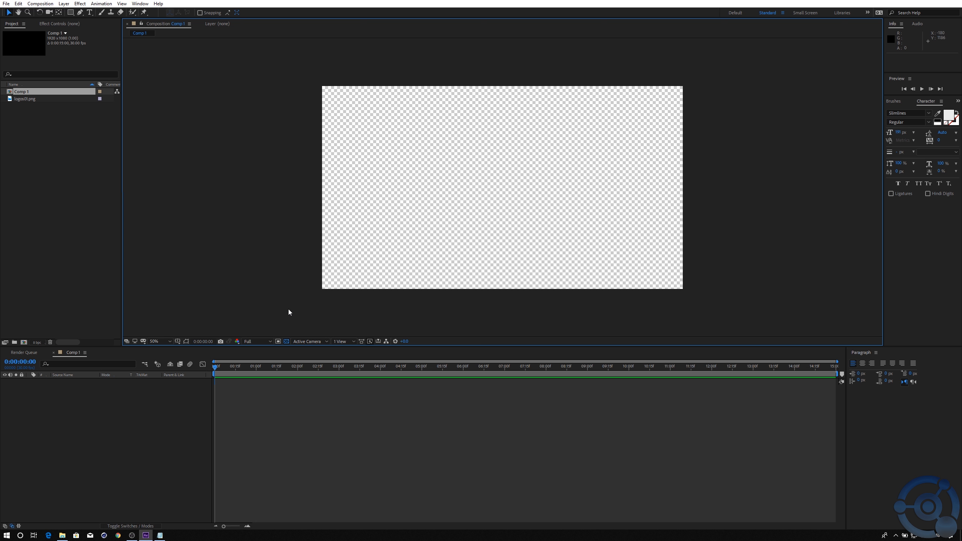
Step: Place the logo image in the composition at about 64% scale, horizontally centred in the upper part of the frame
drag(27, 97, 242, 381)
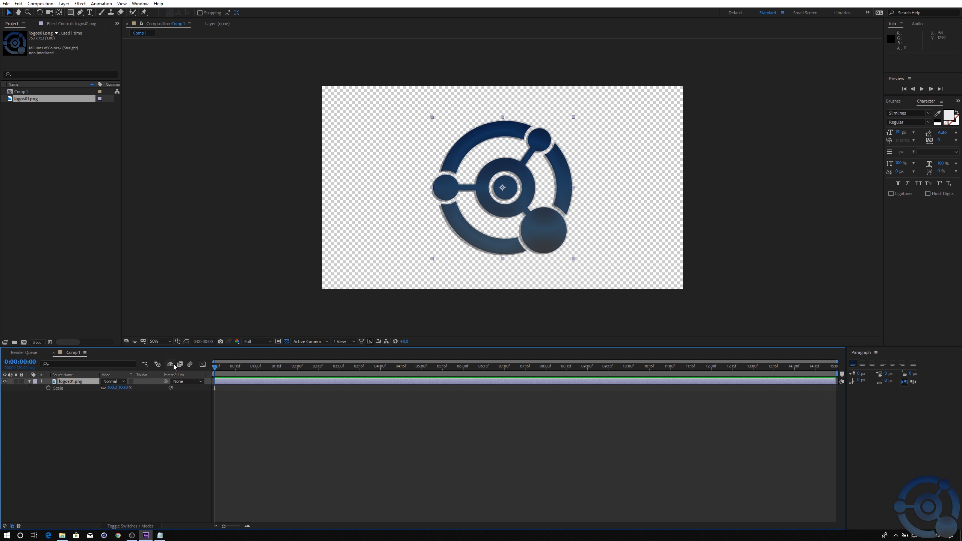
drag(126, 388, 114, 388)
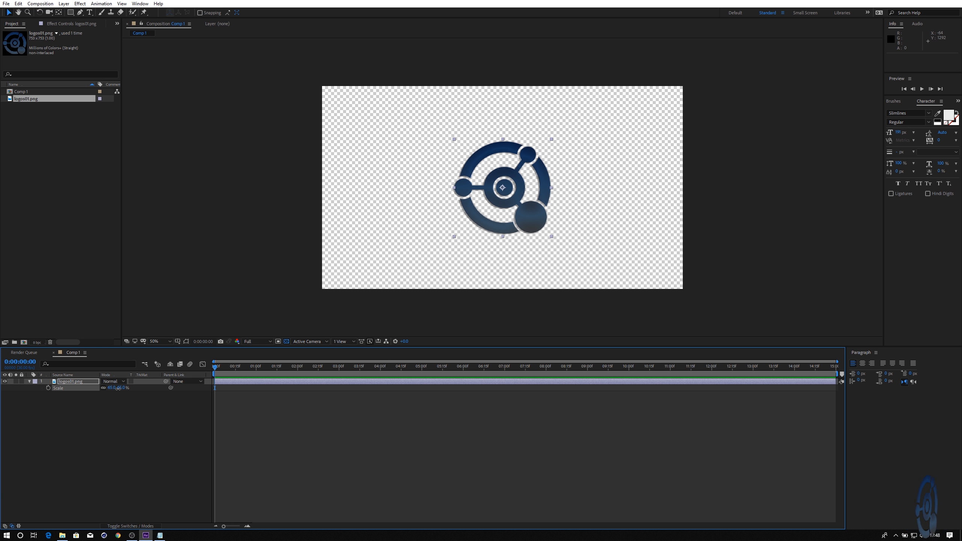
drag(119, 389, 116, 388)
key(p)
drag(119, 390, 20, 396)
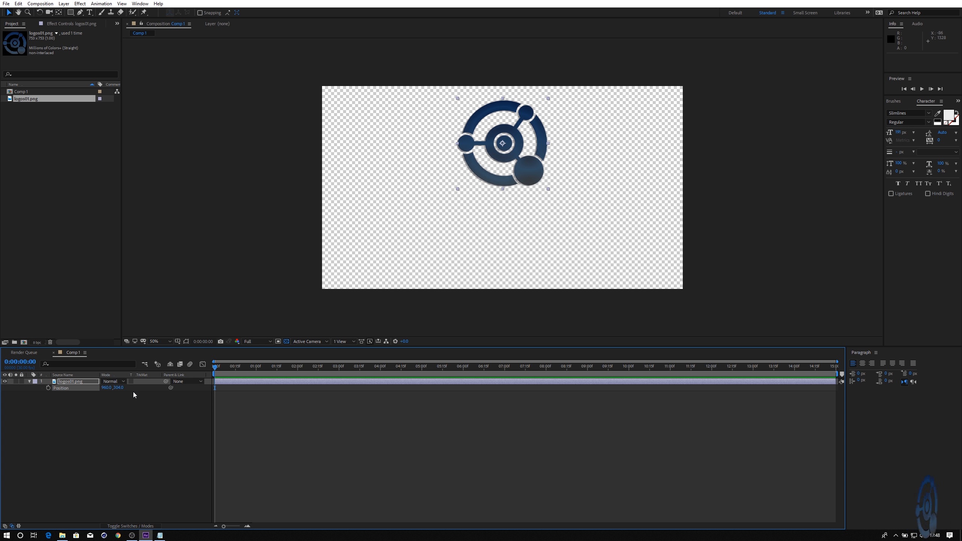
Step: Set the logo's scale to 0% and add a Scale keyframe at the start of the timeline
key(s)
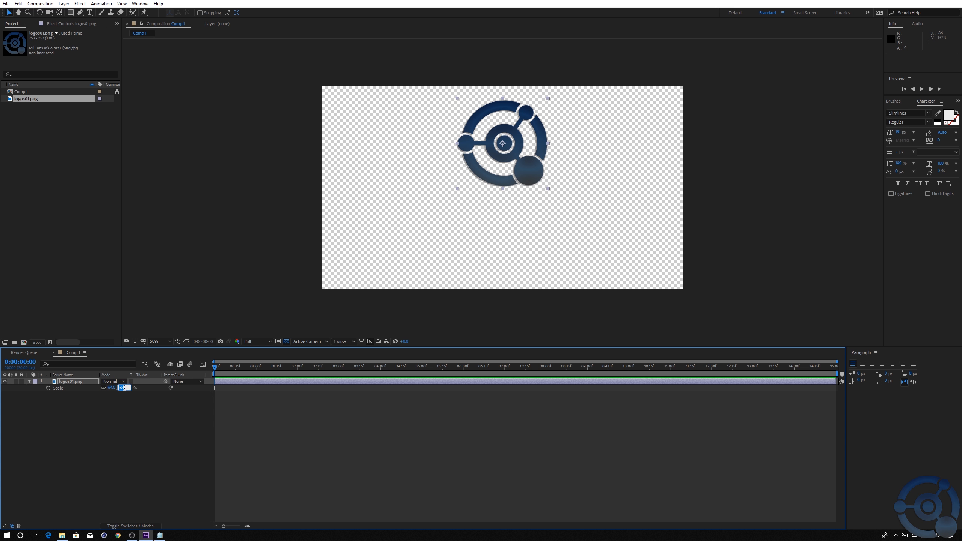
key(Return)
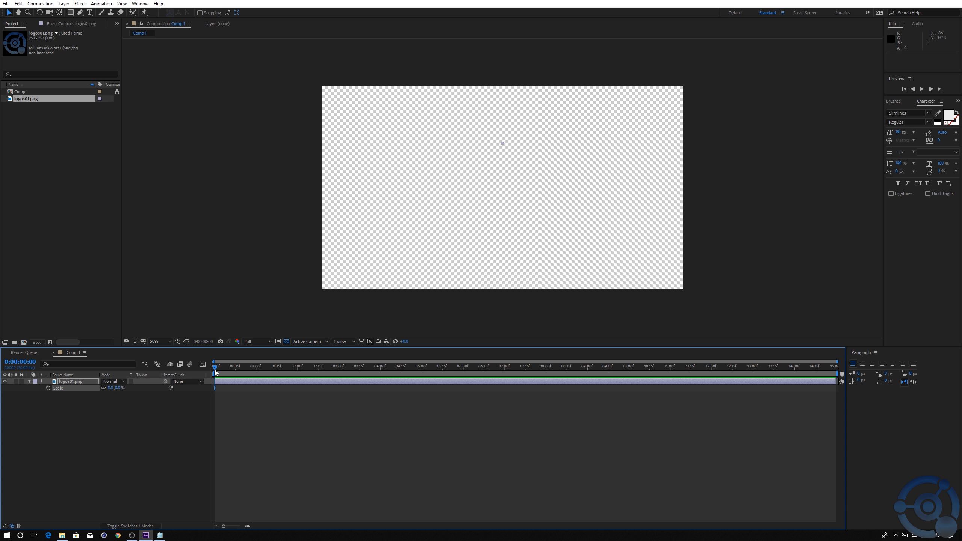
click(48, 389)
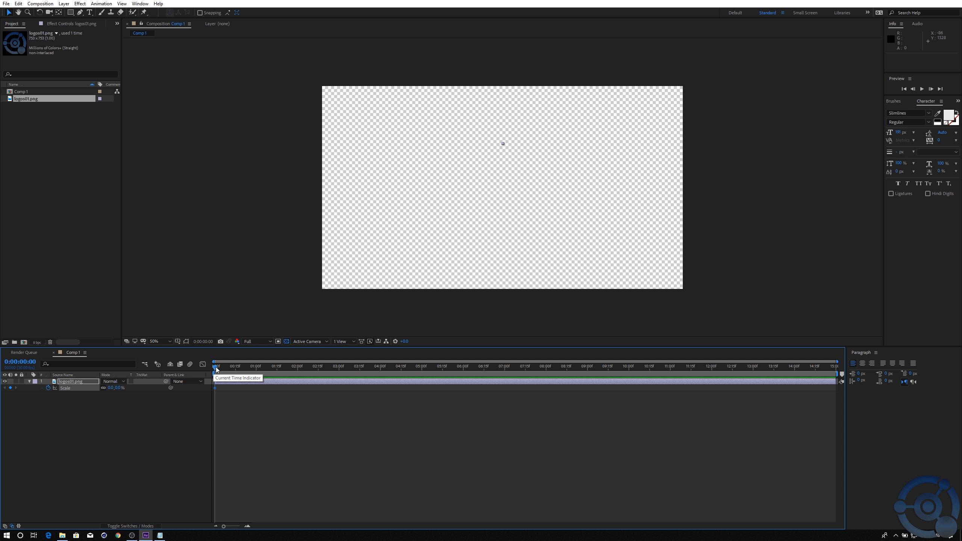
Step: Add a Scale keyframe of 80% for the logo at 0:00:01:00
drag(217, 370, 255, 366)
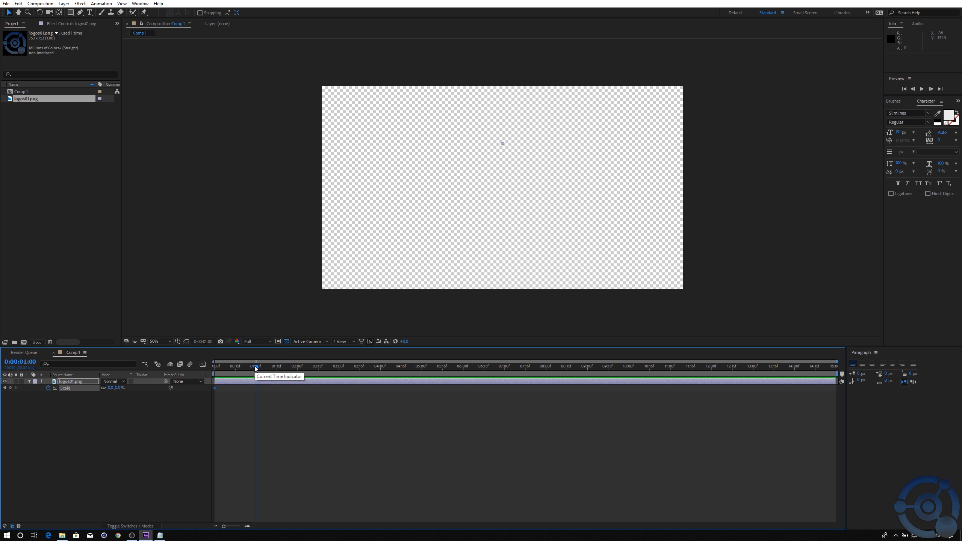
drag(120, 390, 151, 389)
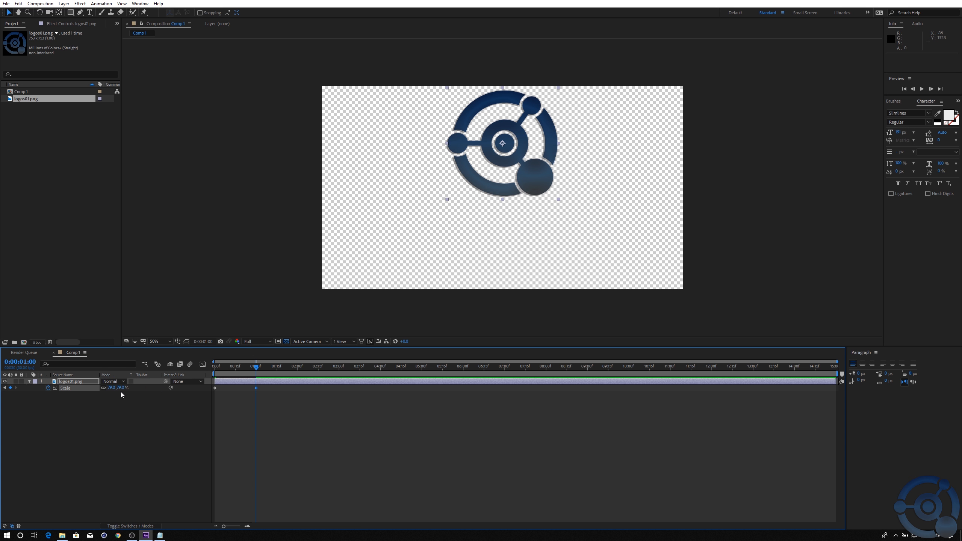
drag(122, 388, 123, 389)
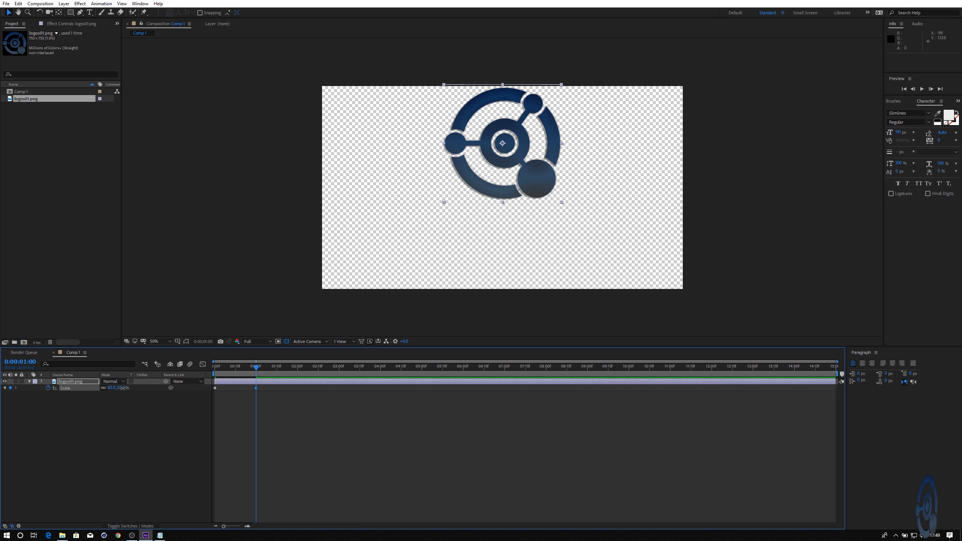
click(122, 388)
text(80)
key(Return)
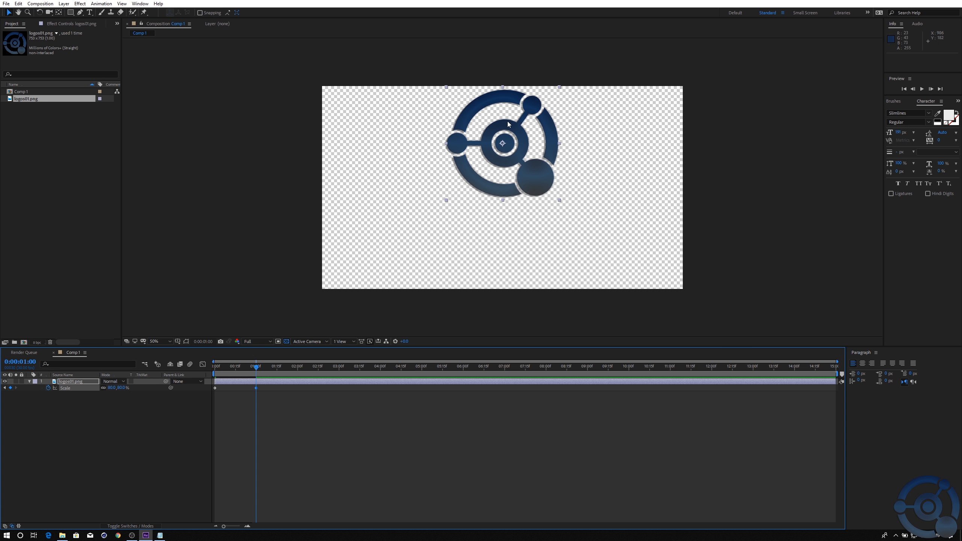
Step: Add a Scale keyframe of 64% for the logo at 0:00:01:07
mouse_move(255, 366)
mouse_down()
mouse_move(239, 369)
mouse_move(264, 370)
mouse_up()
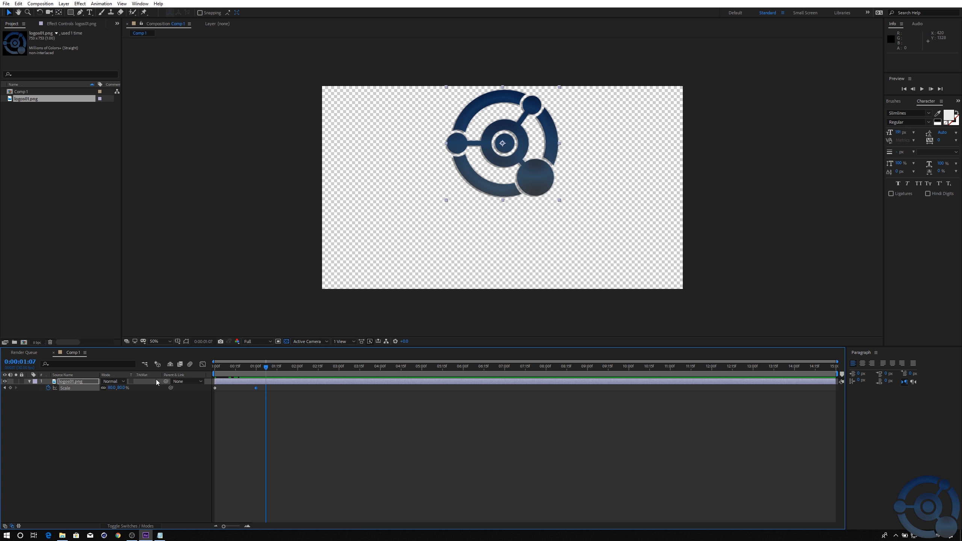
text(4)
key(Return)
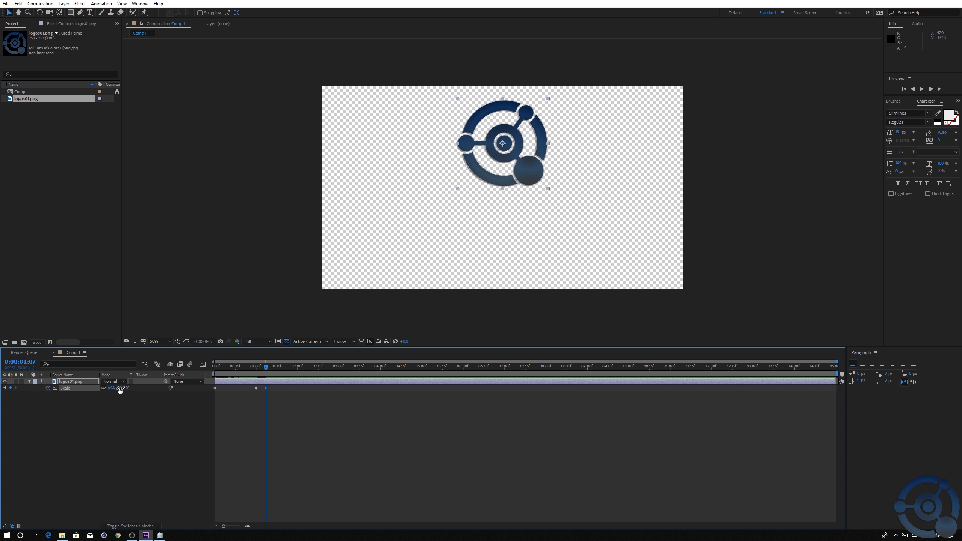
Step: End the work area at 0:00:01:11 and preview the logo's scale animation
drag(267, 366, 271, 368)
key(n)
key(space)
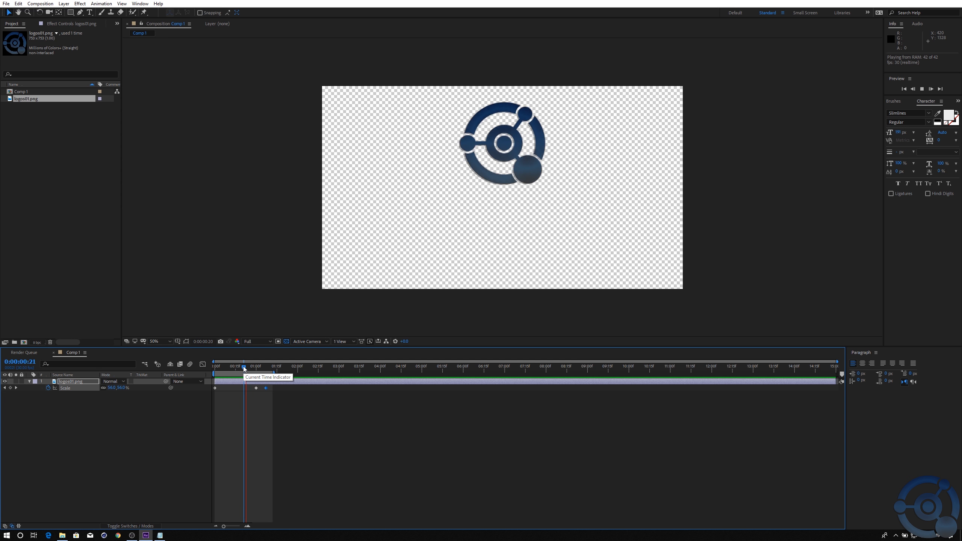
Step: Shift the last two Scale keyframes earlier so the first of them sits at 0:00:00:20, and preview the timing
click(273, 394)
drag(274, 397, 242, 388)
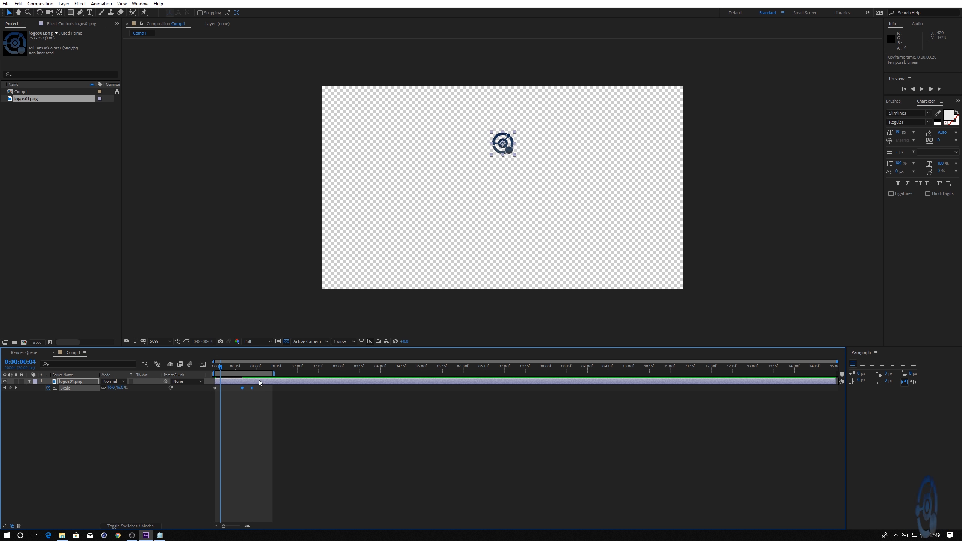
key(space)
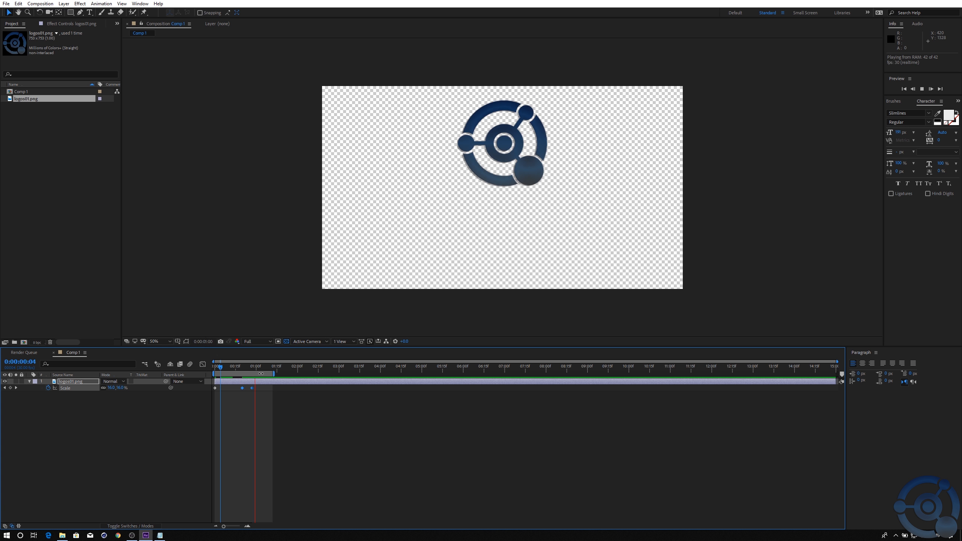
Step: Set the Scale keyframe at 0:00:00:20 to 86% and move the logo slightly down in the frame
click(243, 367)
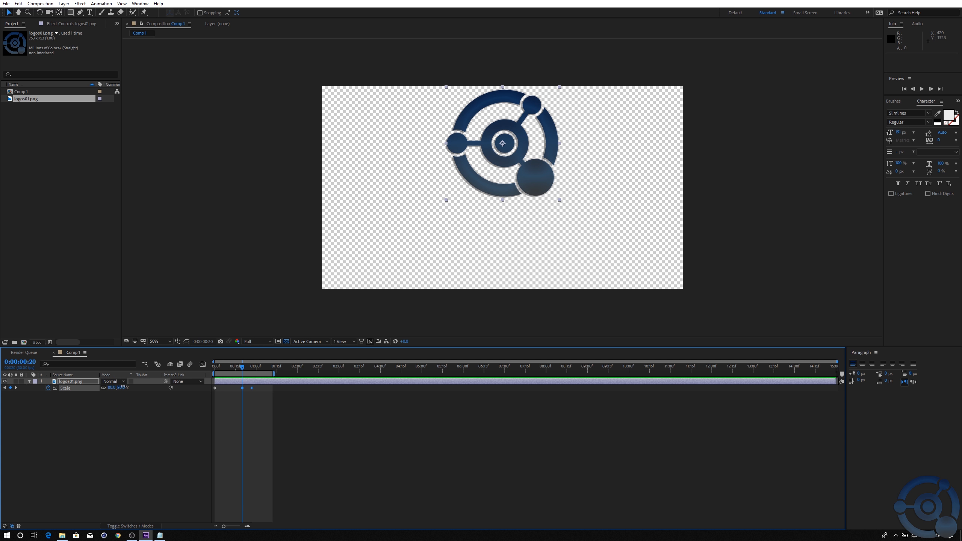
drag(122, 388, 126, 387)
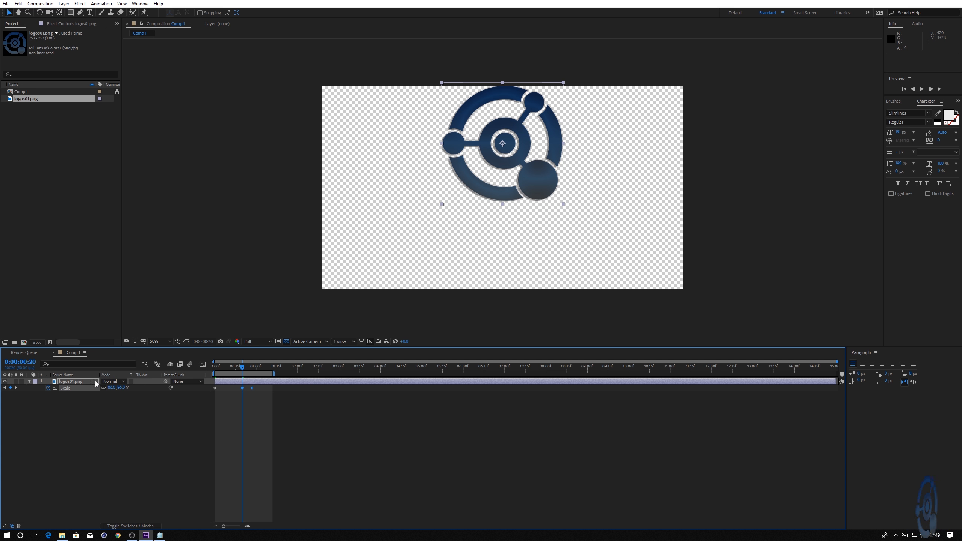
key(p)
drag(116, 388, 122, 391)
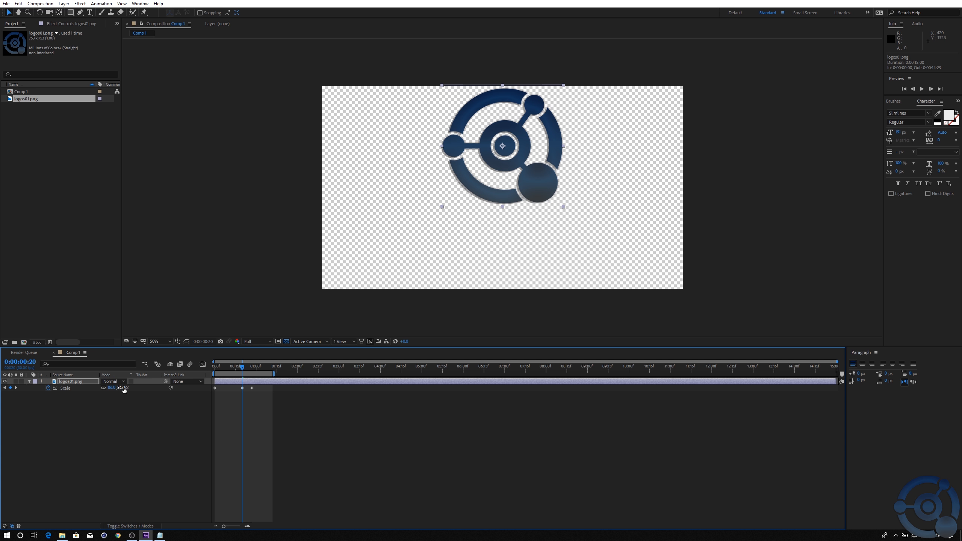
key(space)
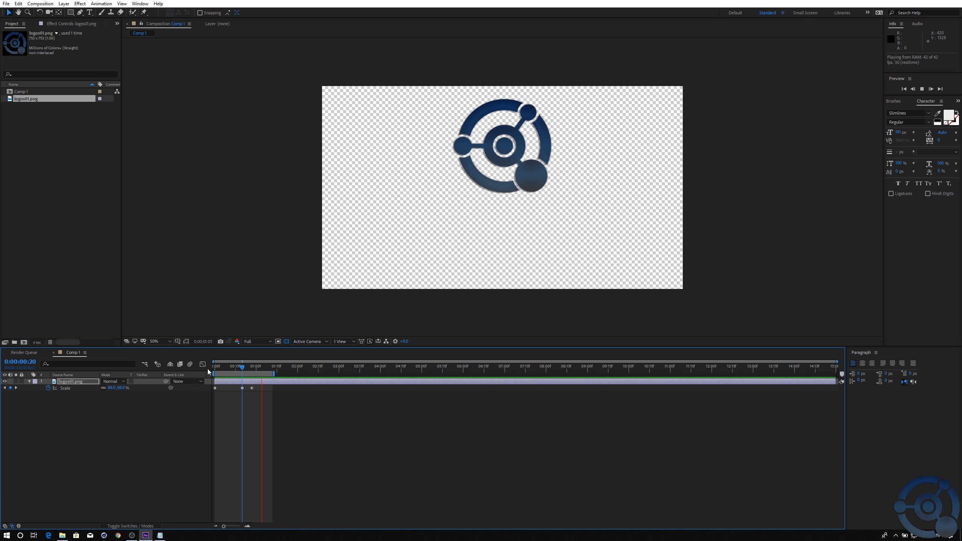
key(space)
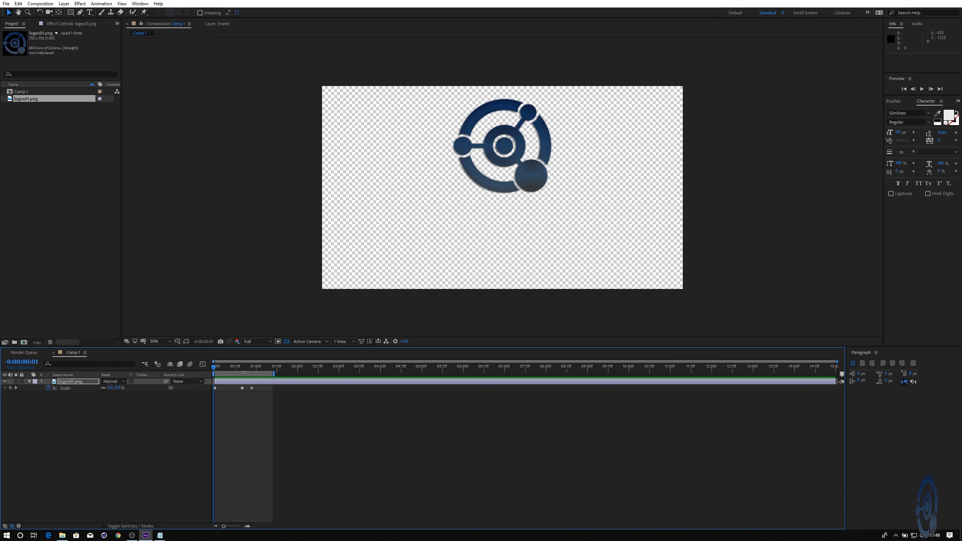
Step: Apply Easy Ease to all three Scale keyframes and return the playhead to the start of the timeline
drag(264, 398, 209, 390)
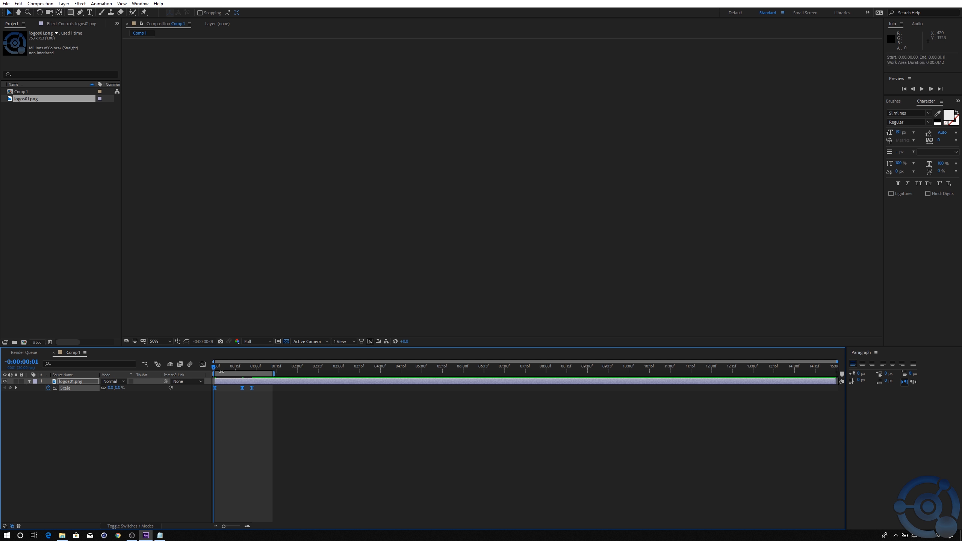
drag(225, 369, 215, 368)
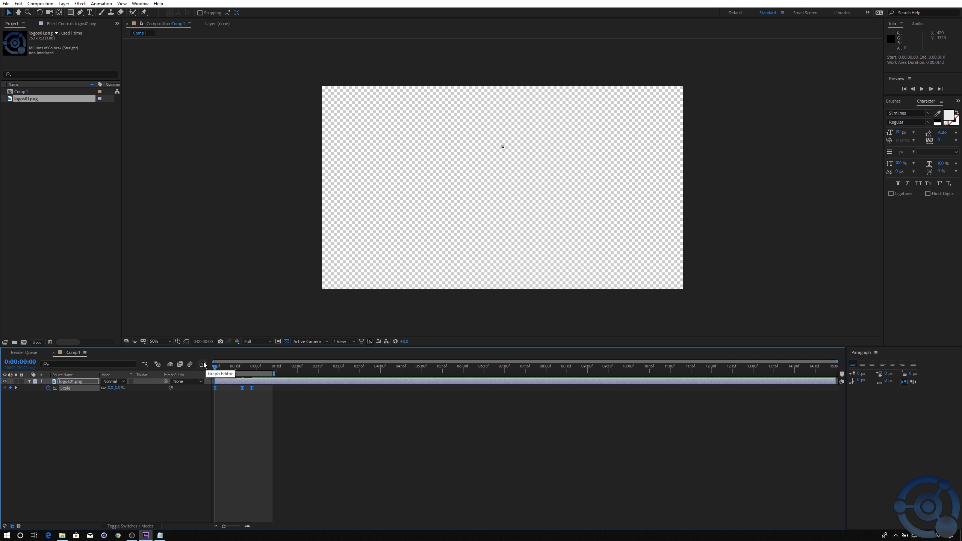
Step: Examine the logo's Scale curve as a value graph and a speed graph in the Graph Editor, and preview the animation
click(202, 364)
click(204, 368)
click(203, 366)
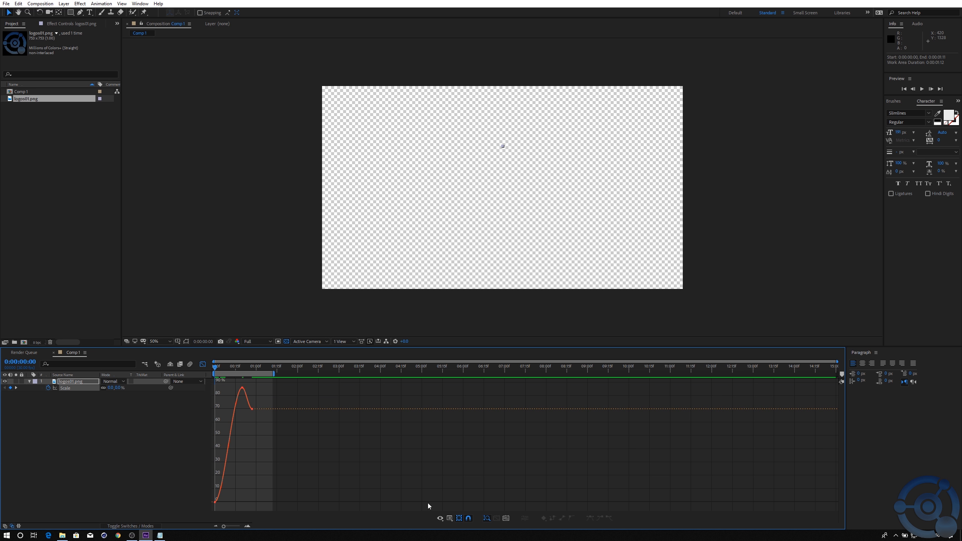
click(448, 519)
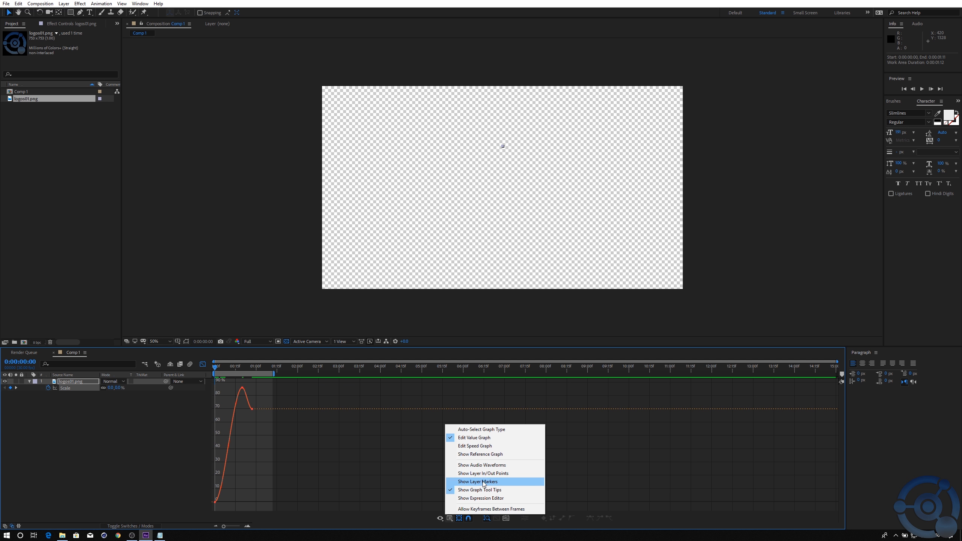
click(480, 446)
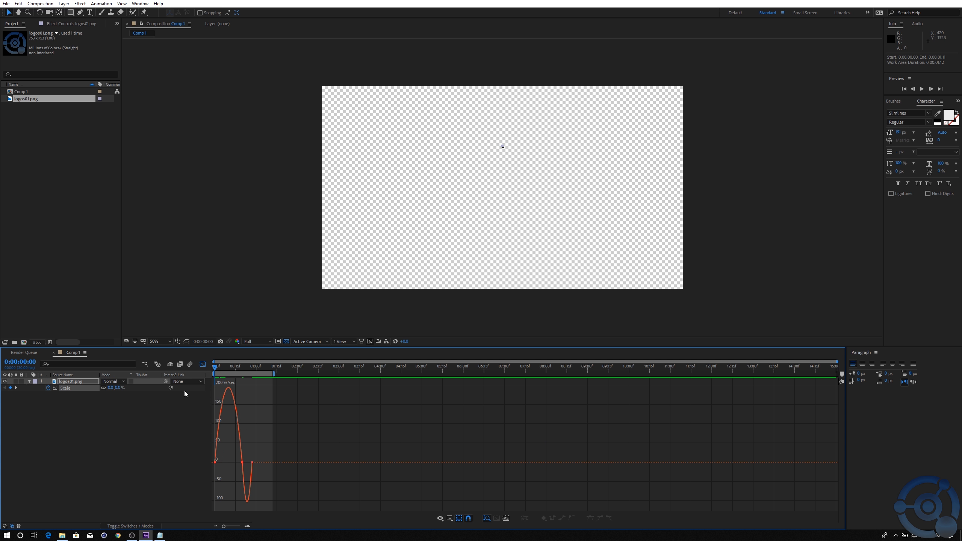
click(202, 364)
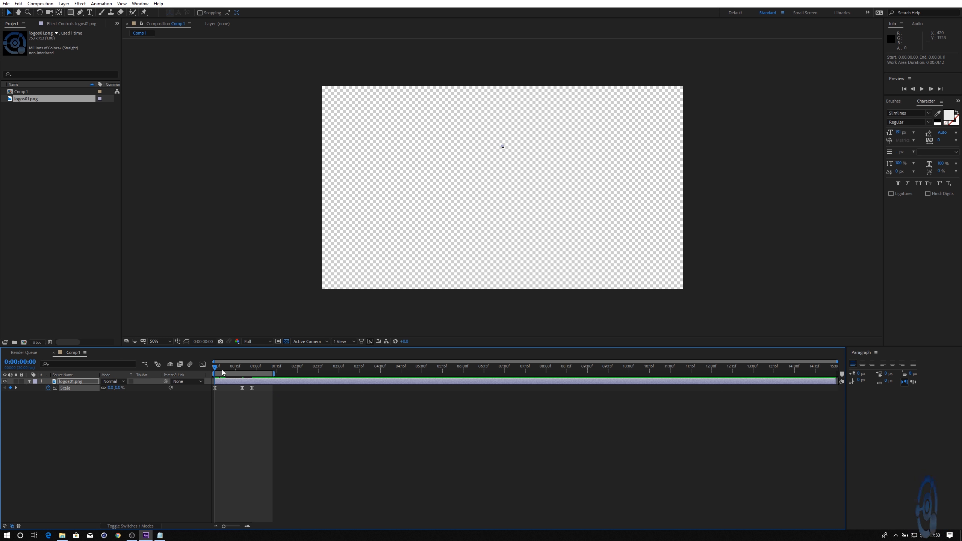
key(space)
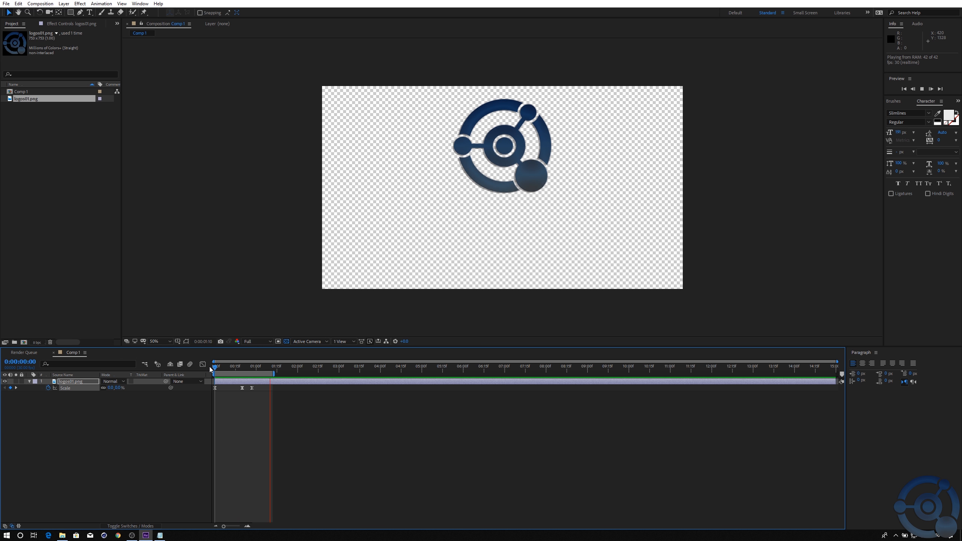
Step: Draw a rectangle about 900 by 130 px beneath the logo on its own shape layer, with the playhead at 0:00:01:01
drag(214, 367, 261, 366)
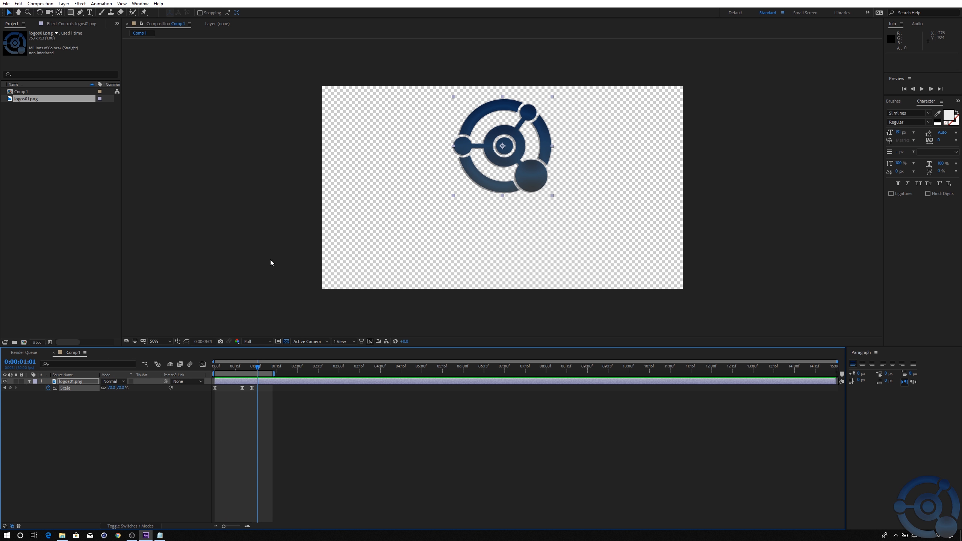
click(120, 417)
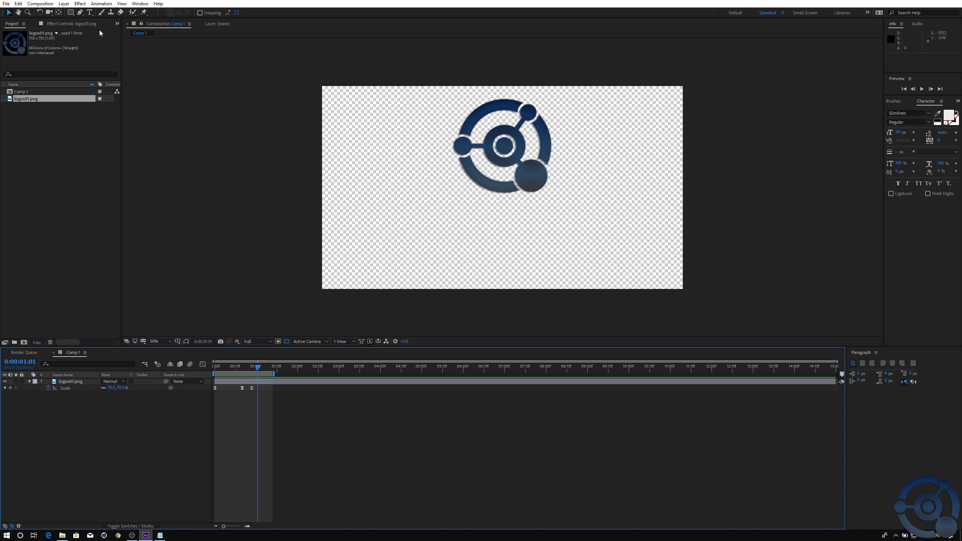
click(70, 12)
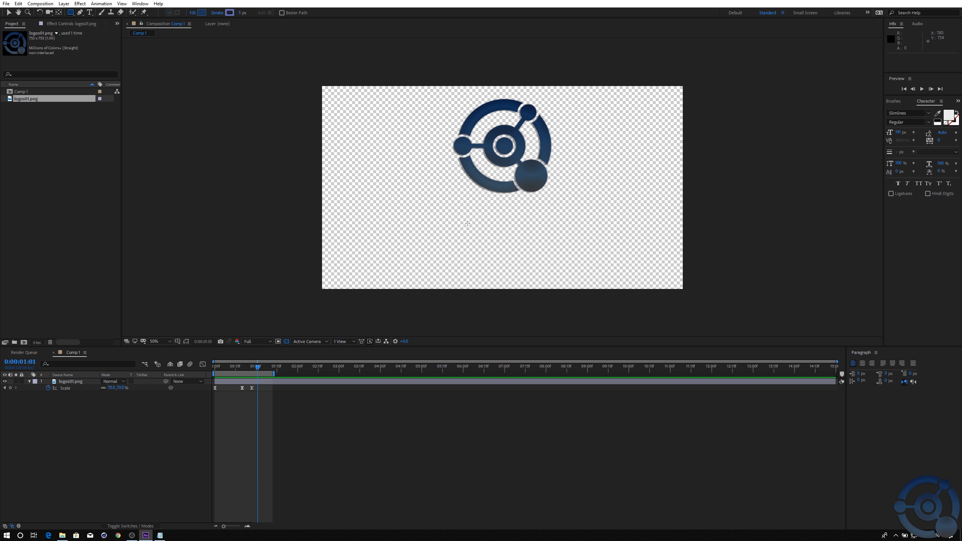
drag(420, 198, 594, 225)
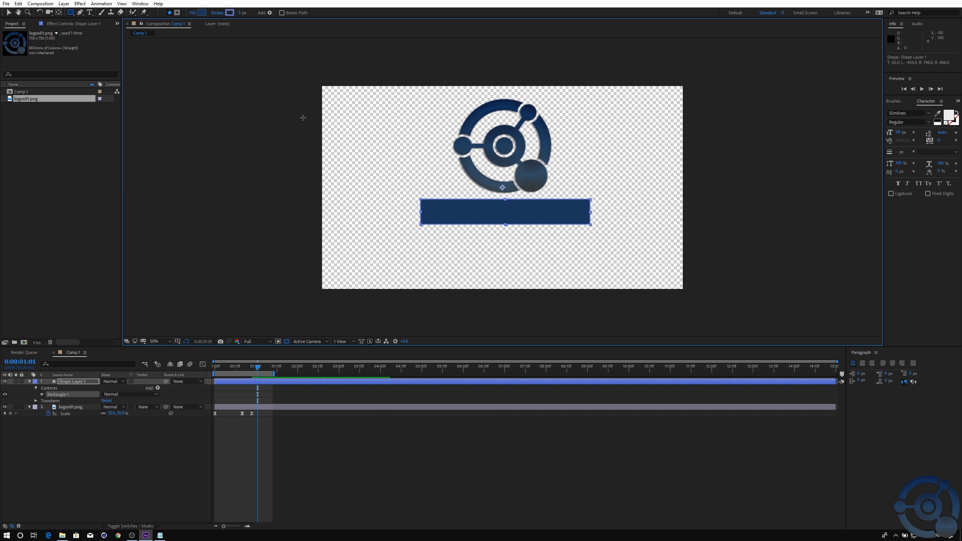
Step: Set the rectangle's fill to the dark blue sampled from the upper part of the logo's ring
click(202, 14)
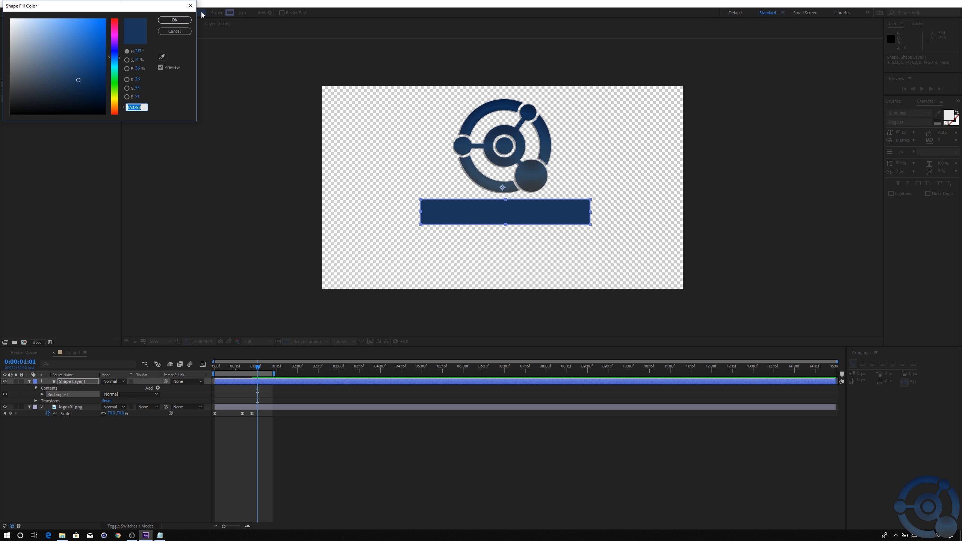
click(162, 56)
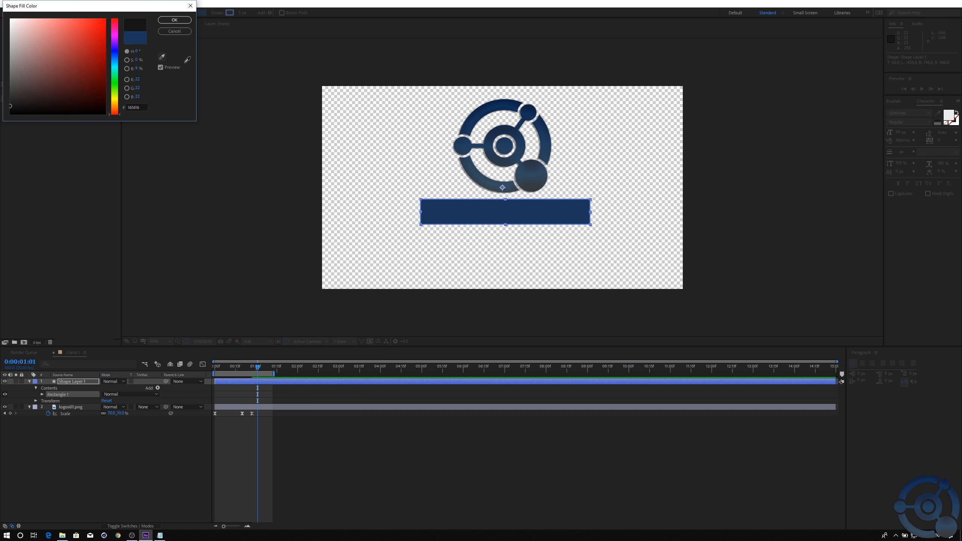
click(477, 110)
click(178, 20)
Step: Give the rectangle a black (000000) stroke 10 px wide
click(230, 12)
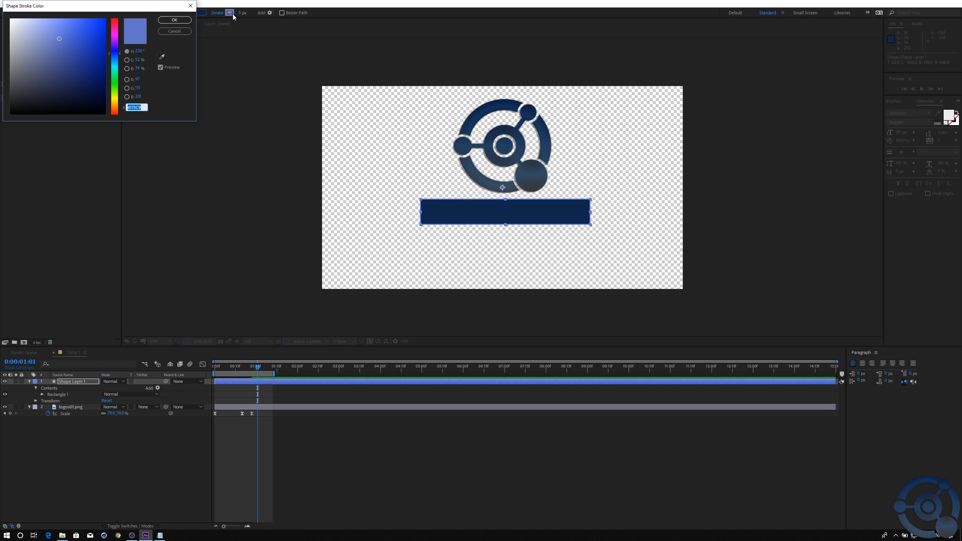
drag(81, 40, 86, 127)
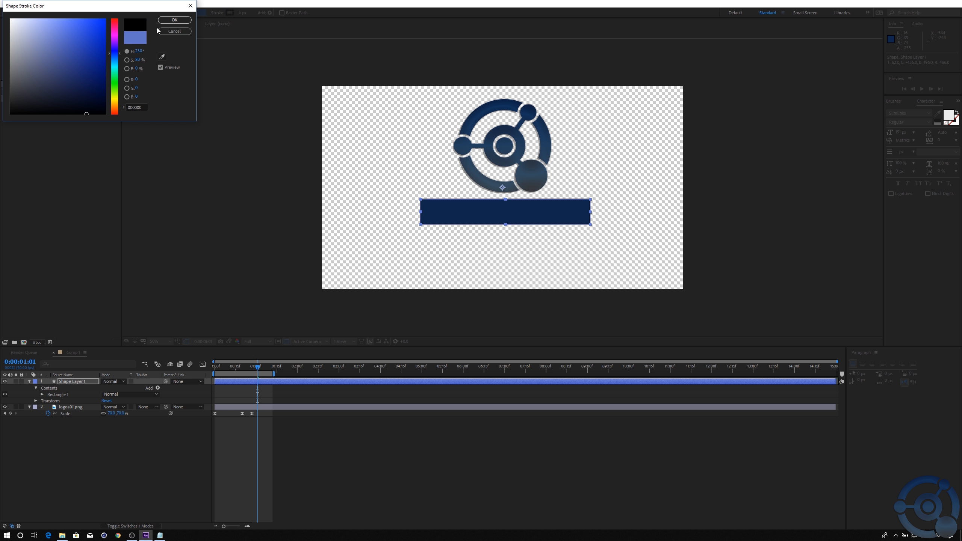
click(174, 20)
drag(241, 13, 246, 14)
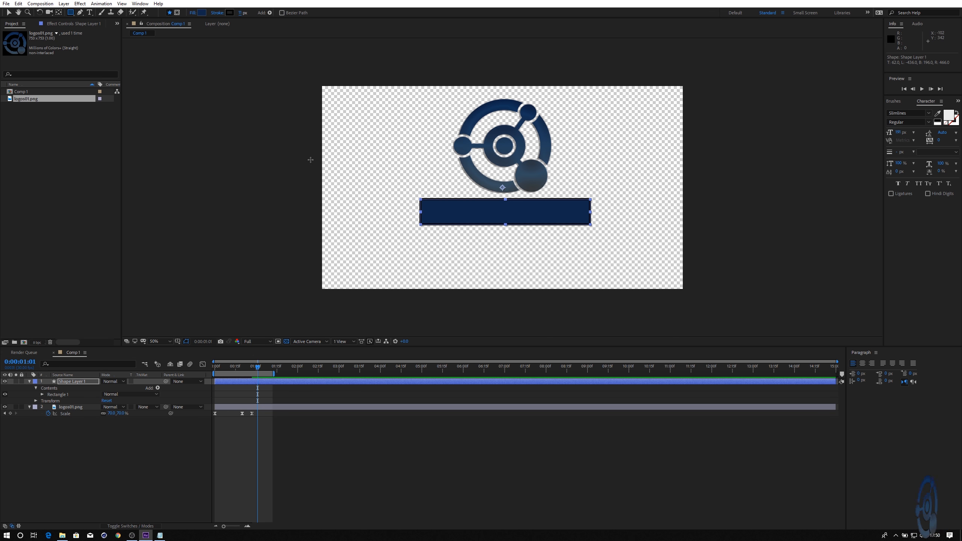
text(10)
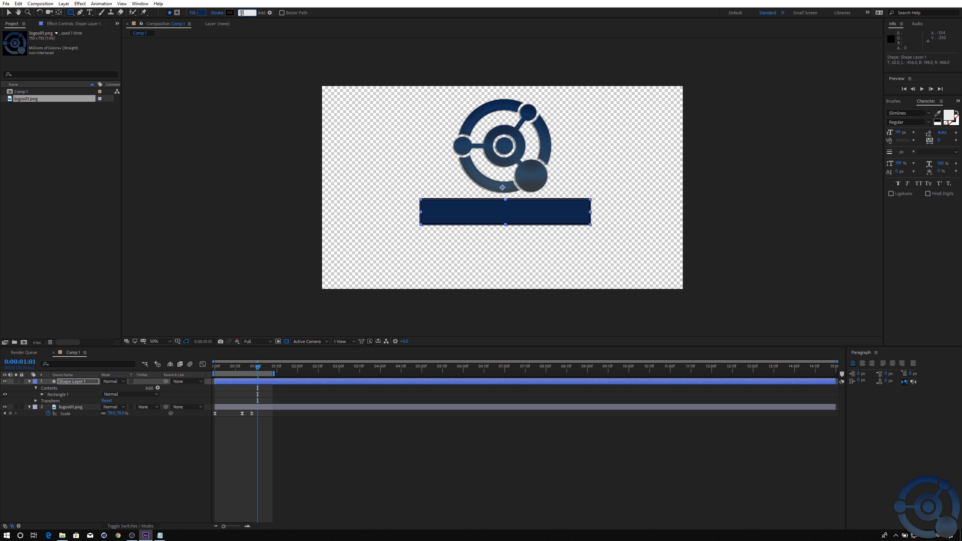
key(Return)
click(171, 467)
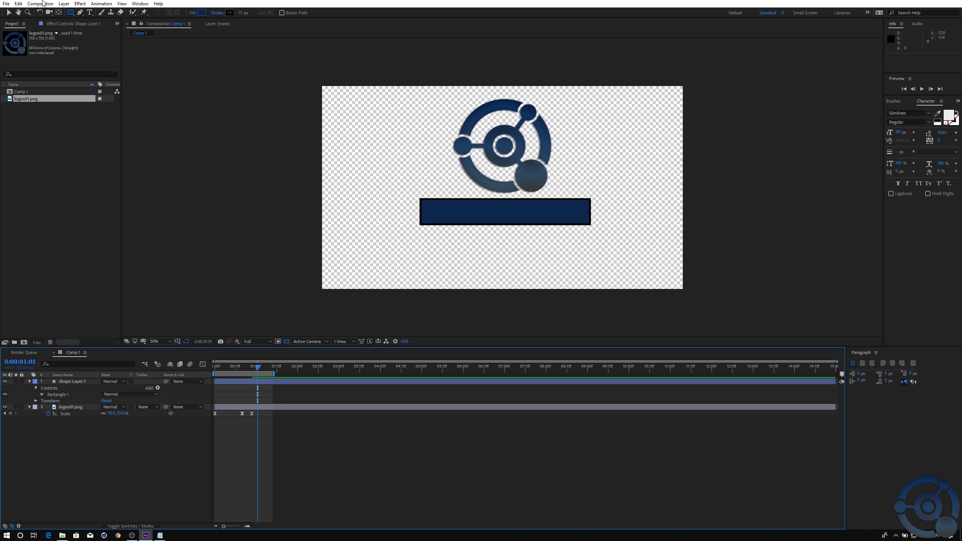
Step: Scale the rectangle's shape layer to 59% and position it directly below the logo
key(v)
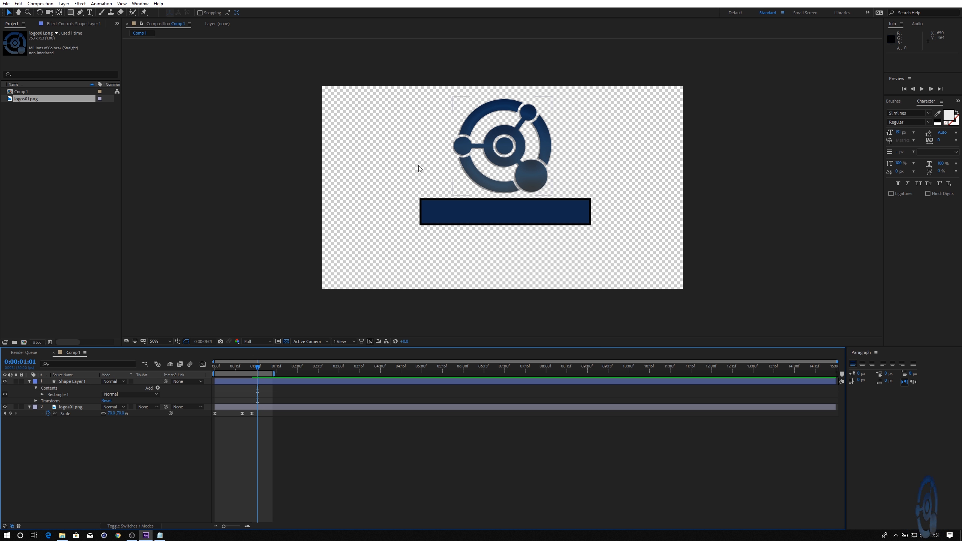
click(485, 214)
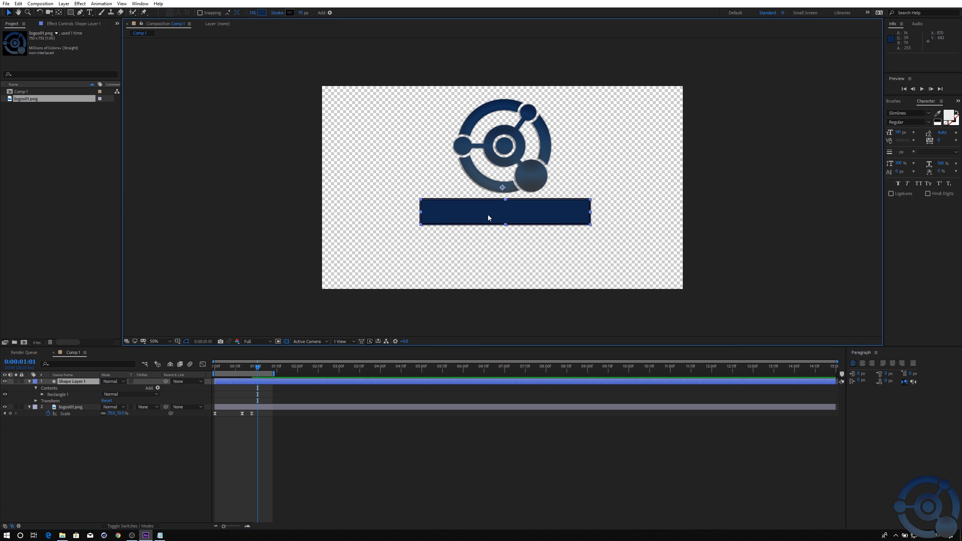
drag(499, 216, 500, 208)
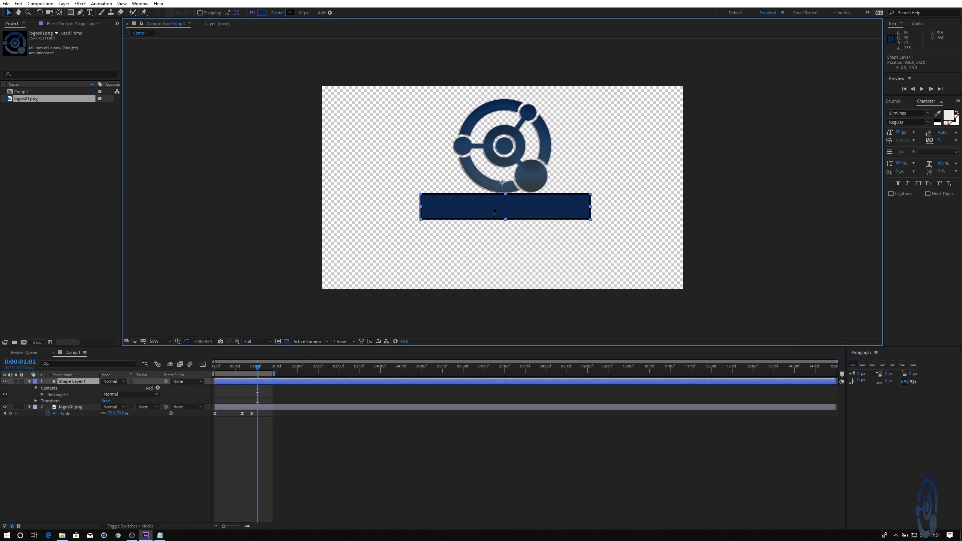
key(s)
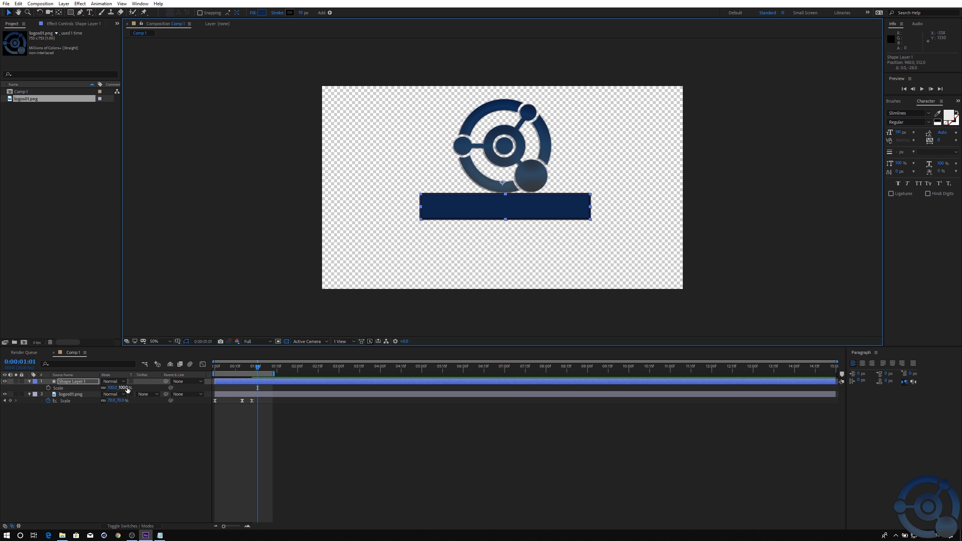
drag(124, 388, 109, 388)
drag(527, 206, 528, 209)
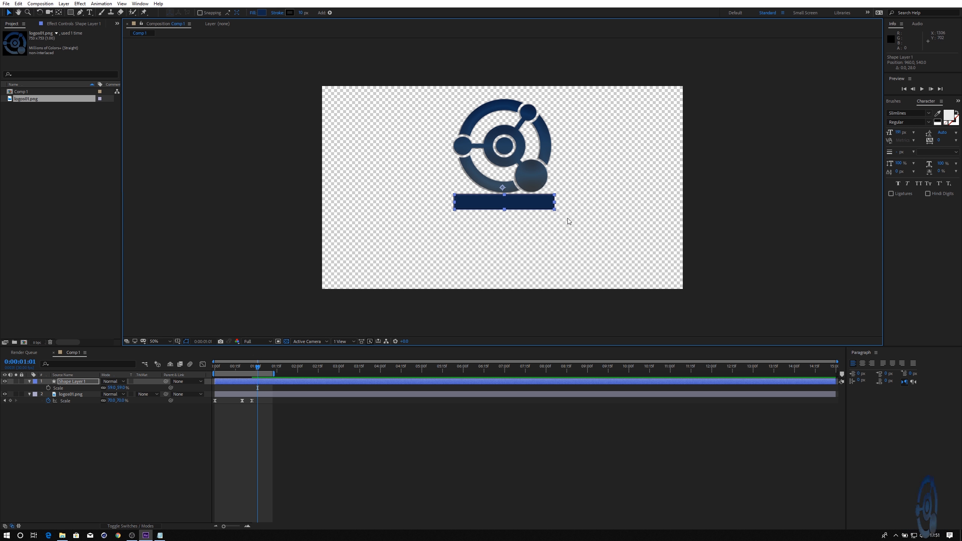
click(218, 421)
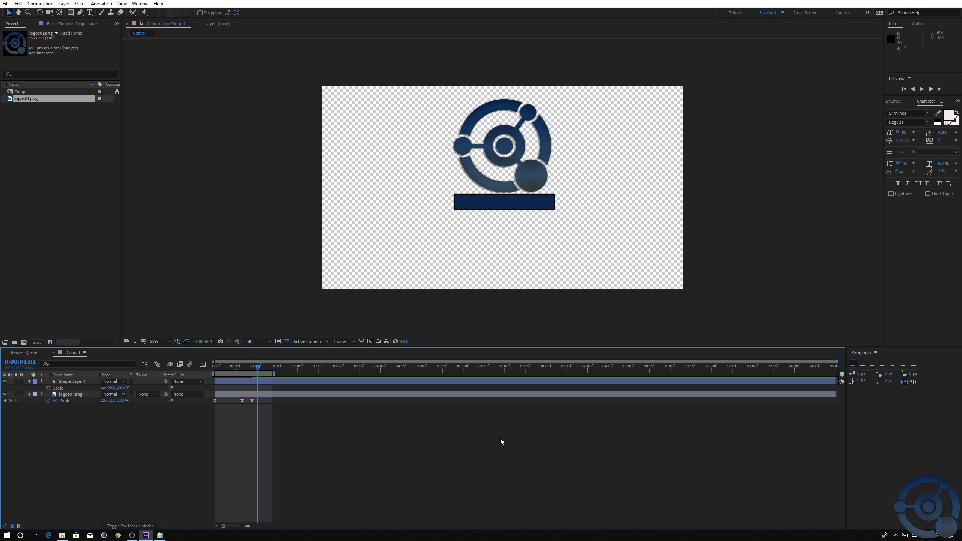
Step: Apply the Linear Wipe effect to the shape layer with a -90° wipe angle and 100% Transition Completion
click(83, 381)
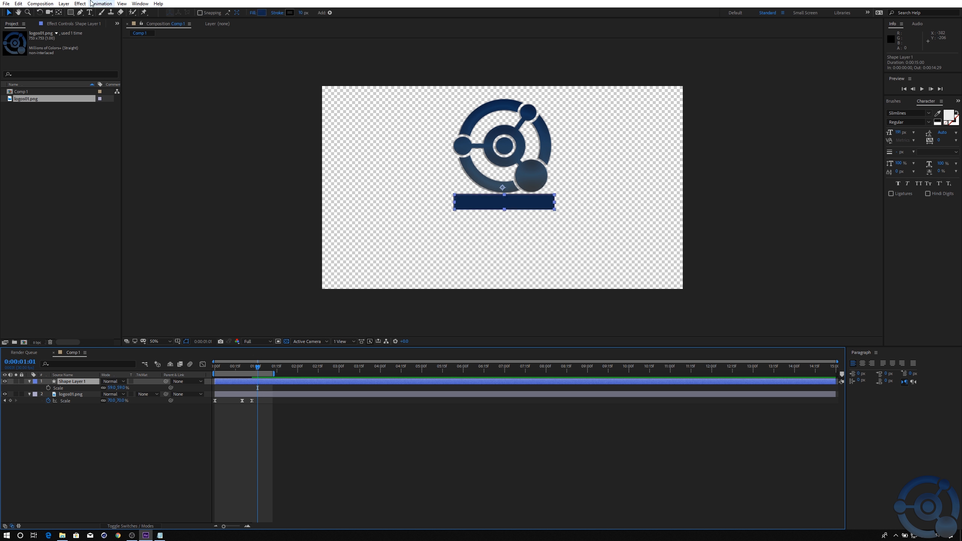
click(78, 4)
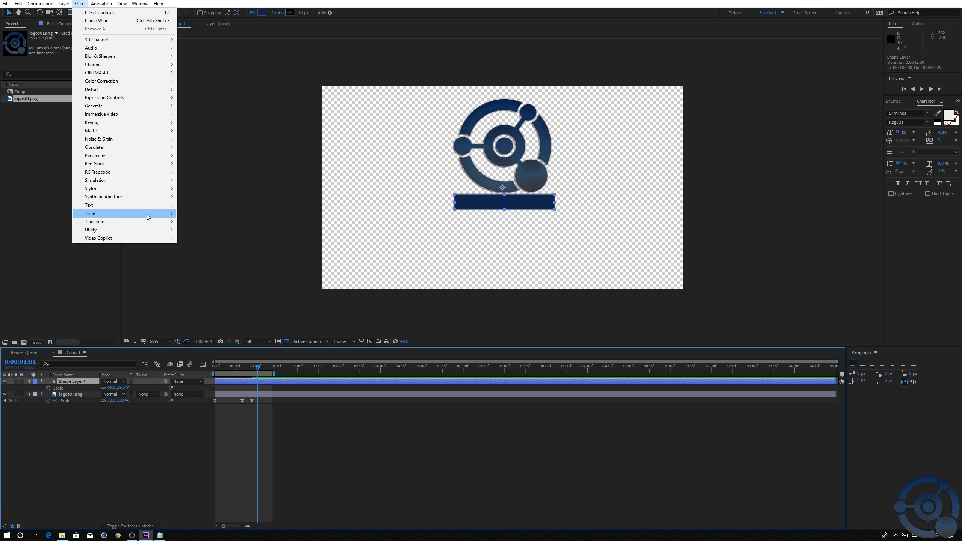
mouse_move(148, 191)
mouse_move(152, 222)
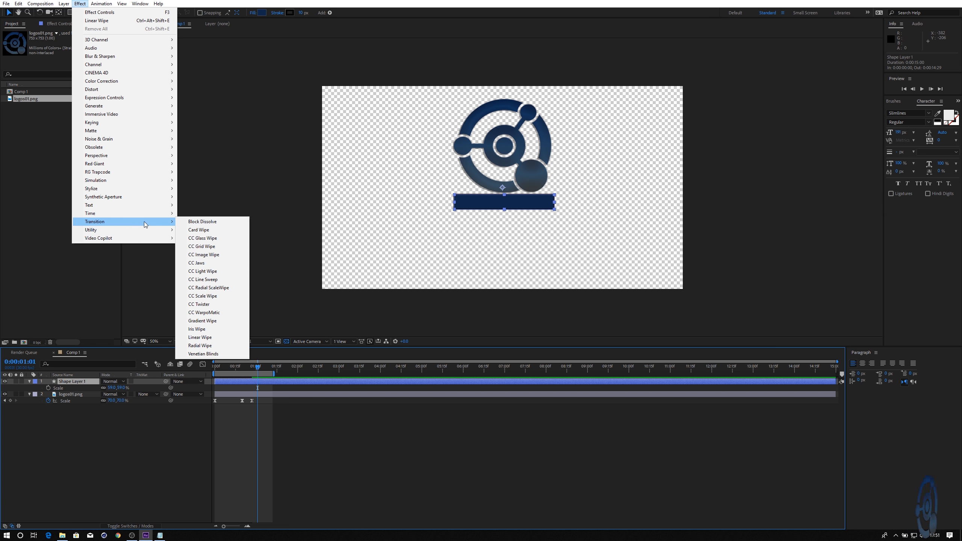
click(220, 339)
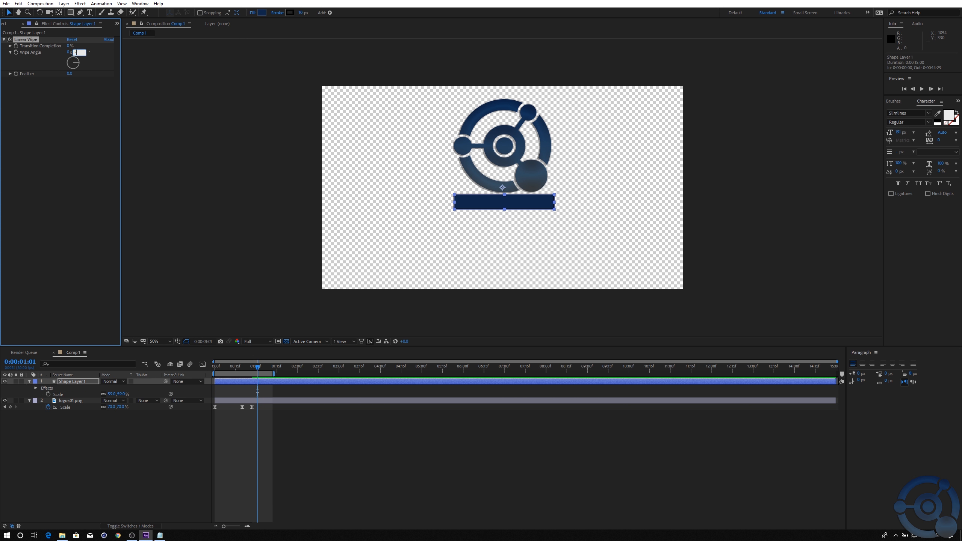
key(Return)
drag(74, 46, 94, 46)
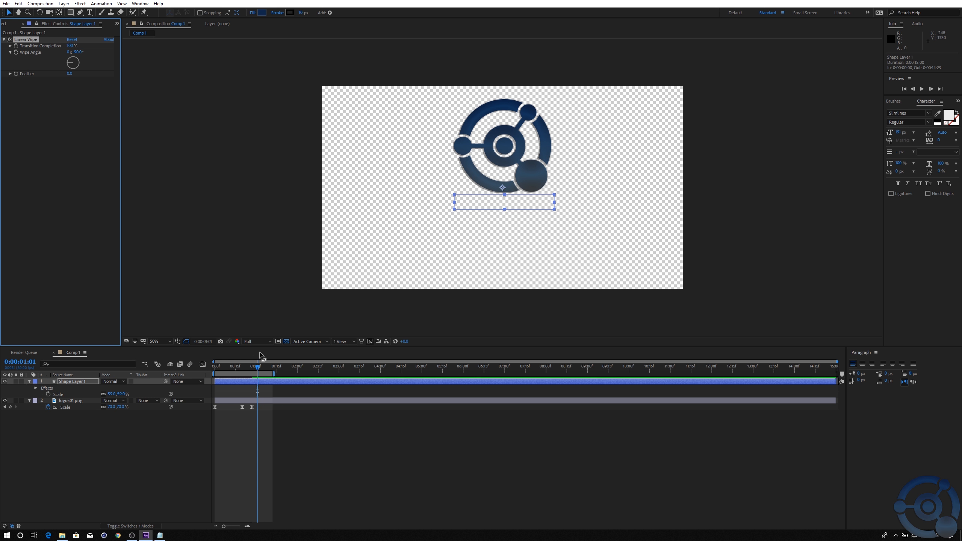
Step: Keyframe the wipe's Transition Completion from 100% at 0:00:00:00 to 0% at 0:00:00:27, and preview the reveal
drag(259, 369, 213, 369)
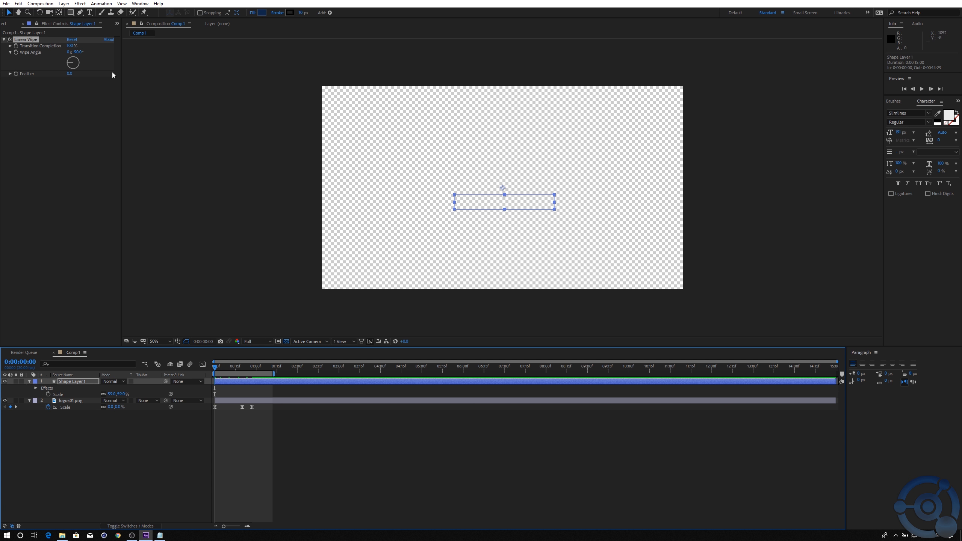
click(15, 46)
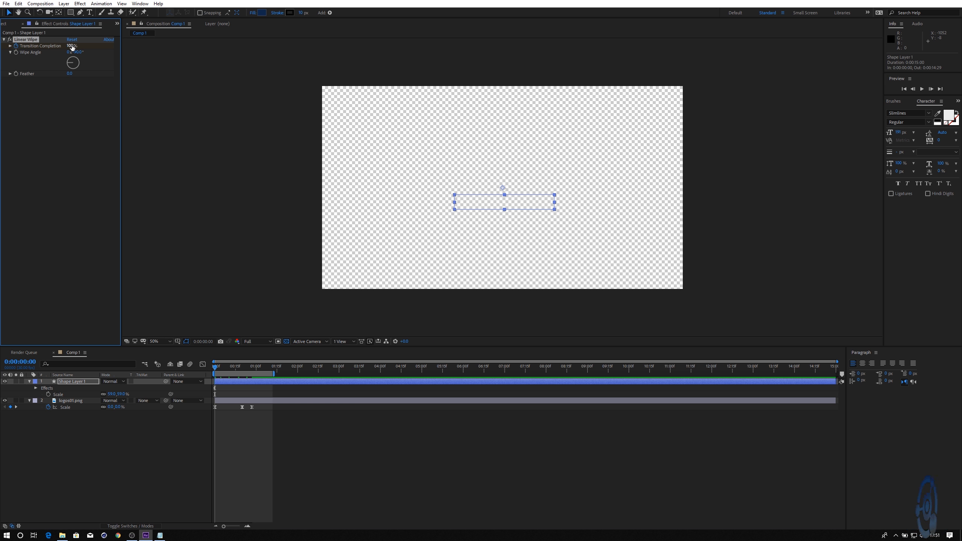
click(246, 368)
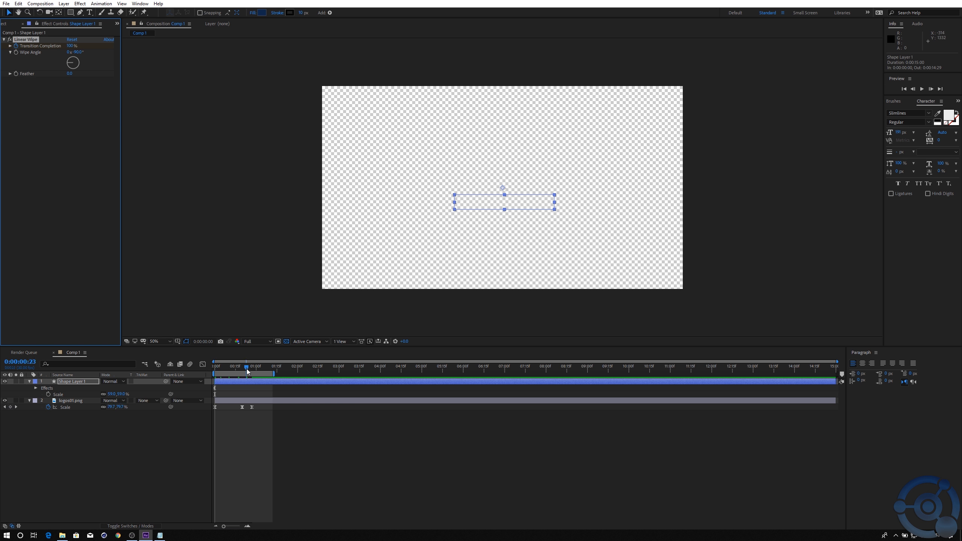
mouse_move(246, 368)
mouse_down()
mouse_move(263, 367)
mouse_move(252, 370)
mouse_up()
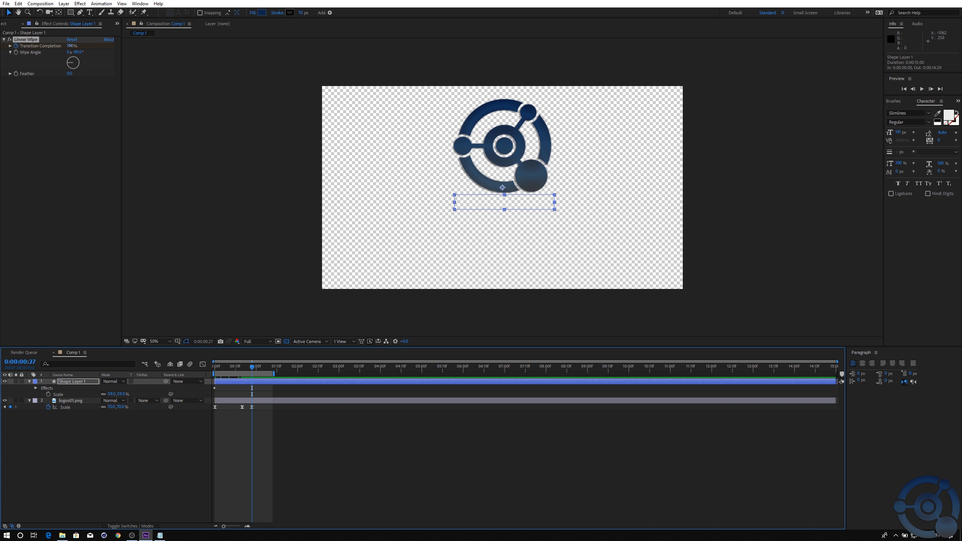
drag(71, 45, 27, 46)
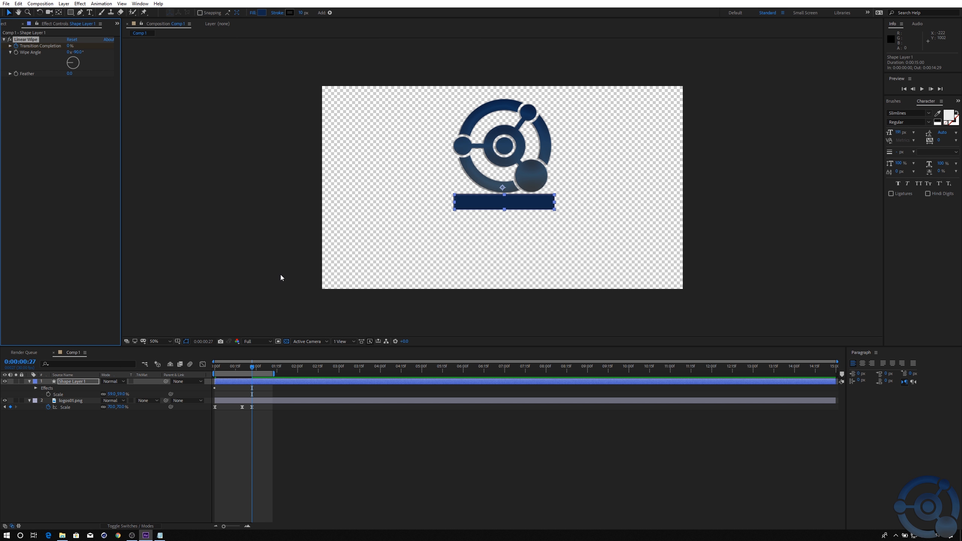
key(space)
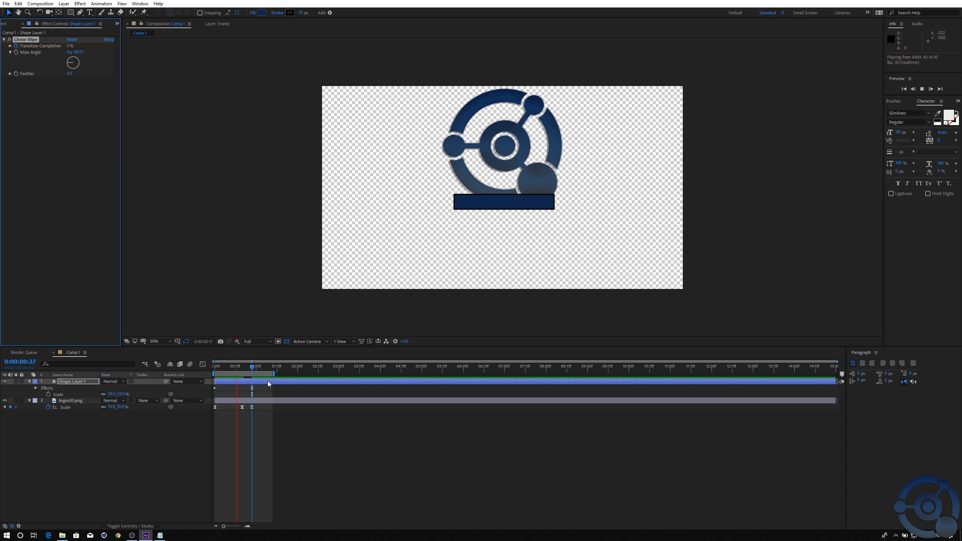
Step: Reveal the shape layer's Transition Completion keyframes and apply Easy Ease to both of them
drag(263, 392, 210, 386)
key(u)
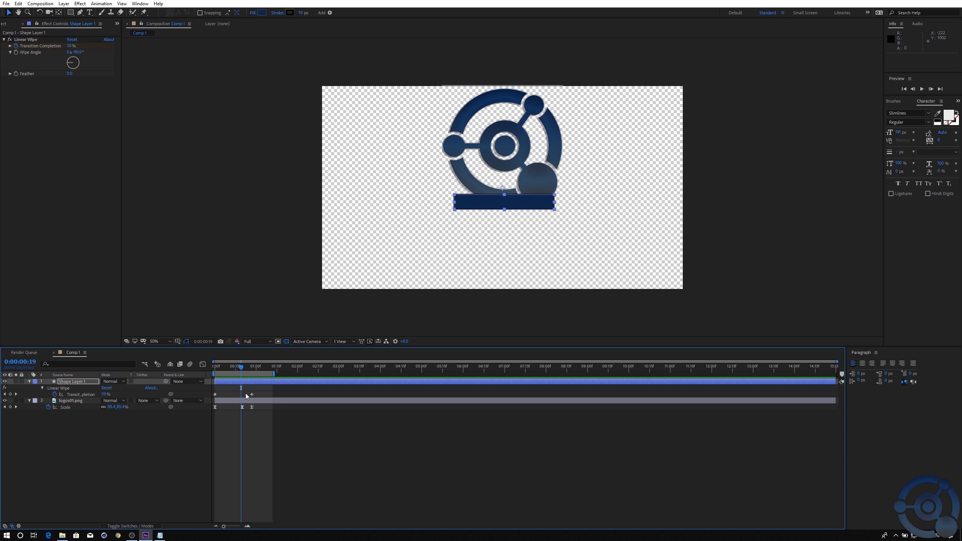
click(81, 395)
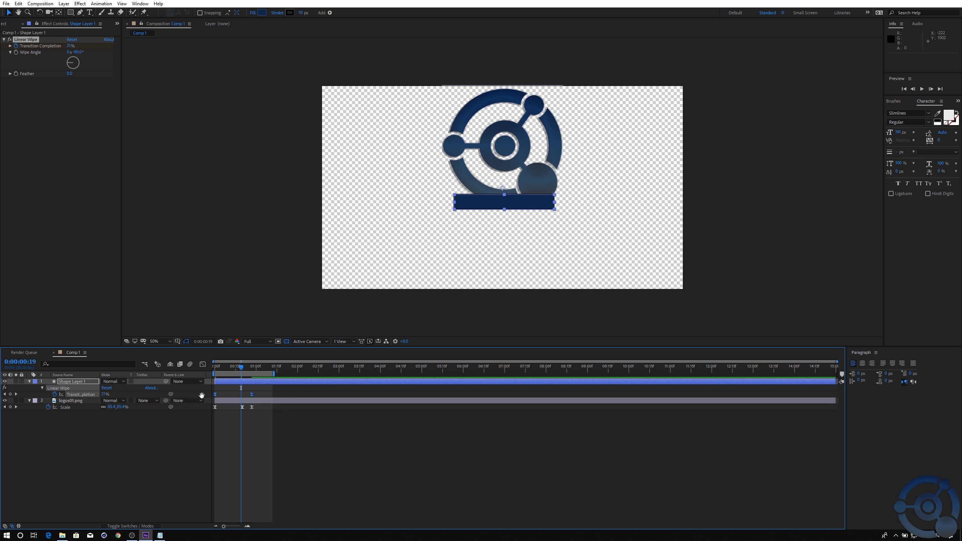
Step: Preview the eased wipe, undo Easy Ease on the Transition Completion keyframes, and preview the linear wipe
key(space)
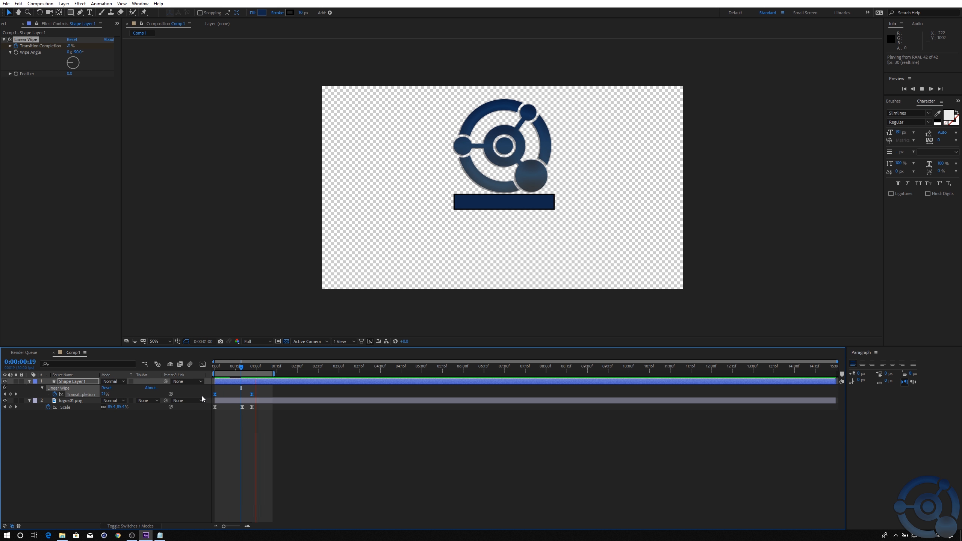
key(space)
key(ctrl+z)
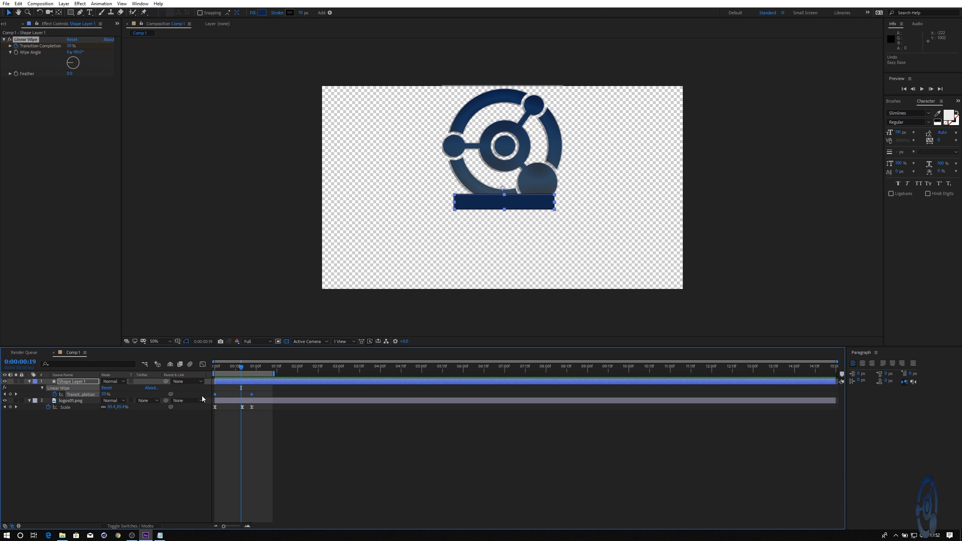
key(space)
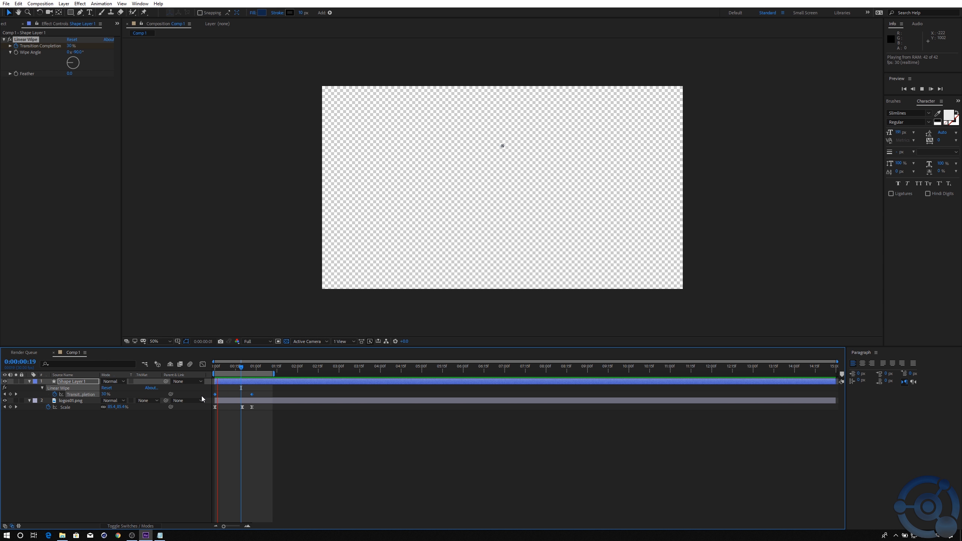
key(space)
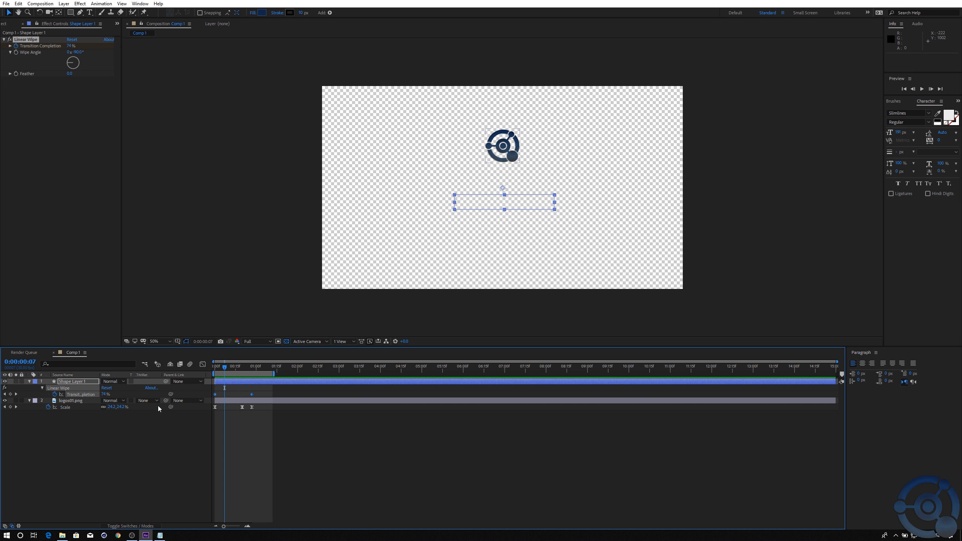
Step: Add a text layer reading NEW FOLLOWER over the logo with the playhead at 0:00:00:28, and turn off the transparency grid
drag(230, 369, 254, 370)
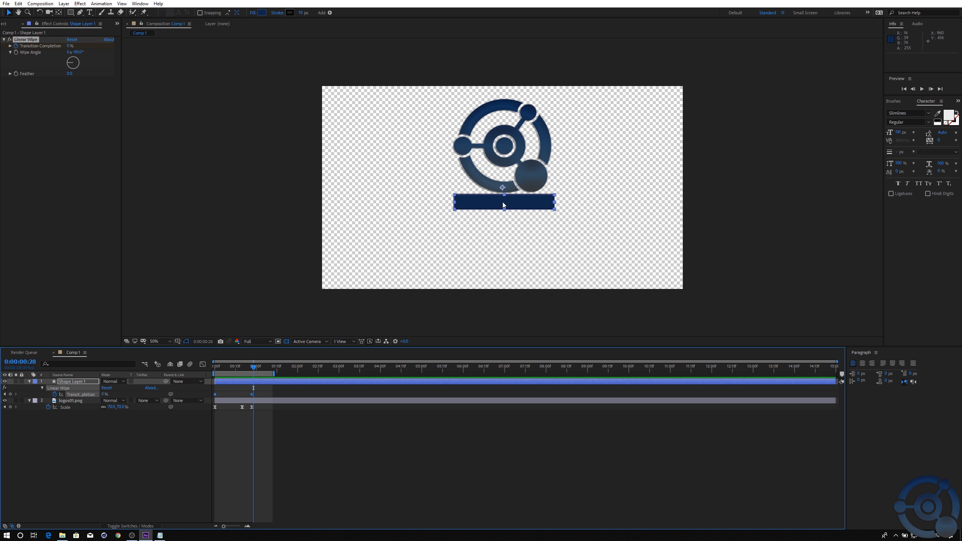
click(87, 434)
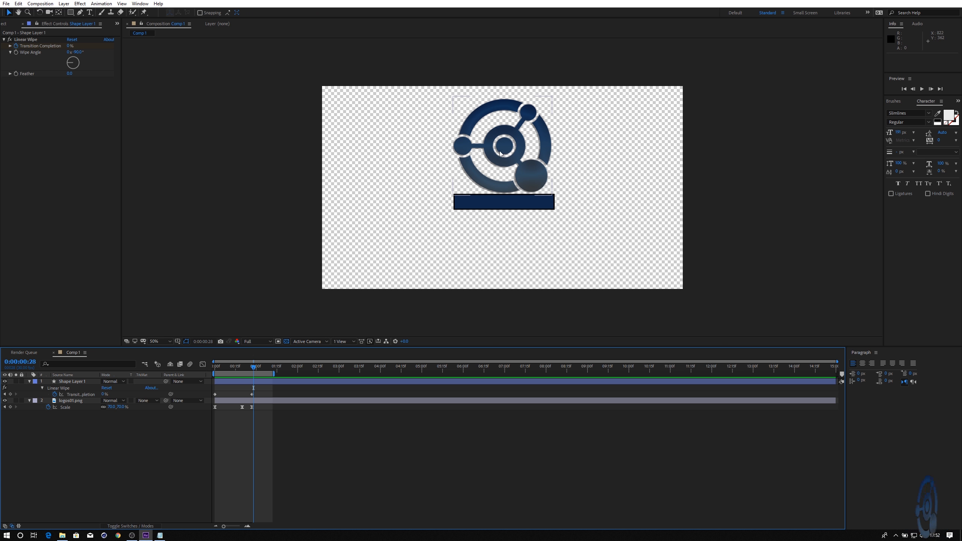
click(91, 13)
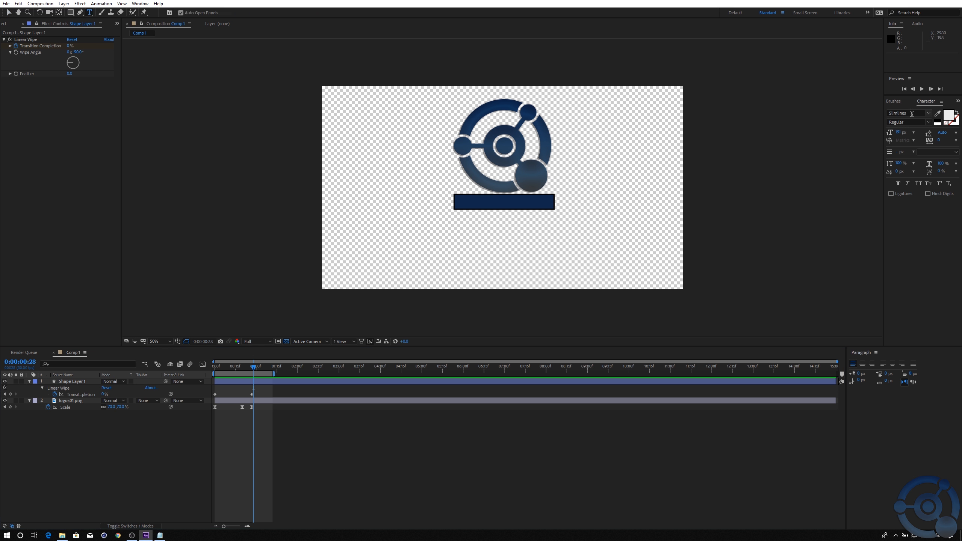
click(589, 178)
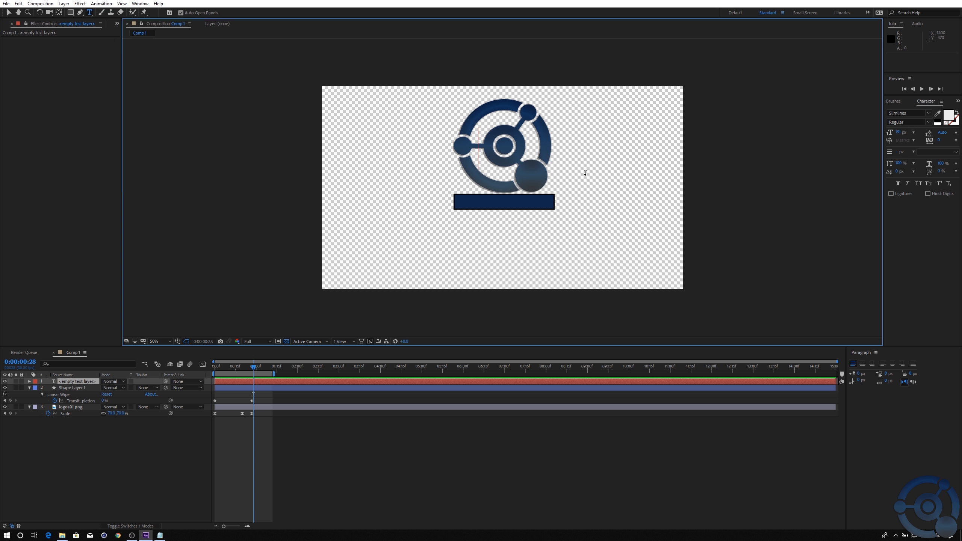
text(NEW FOLLOWER)
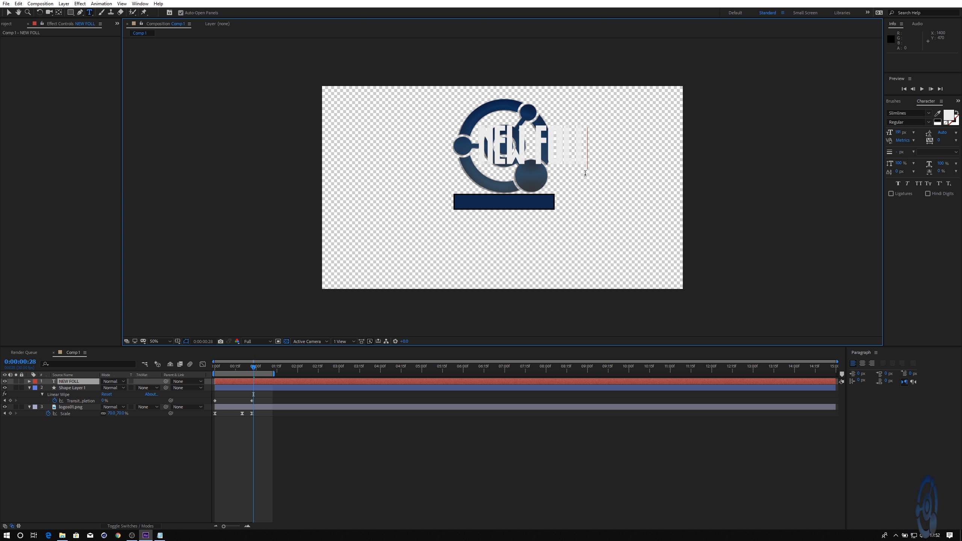
click(286, 341)
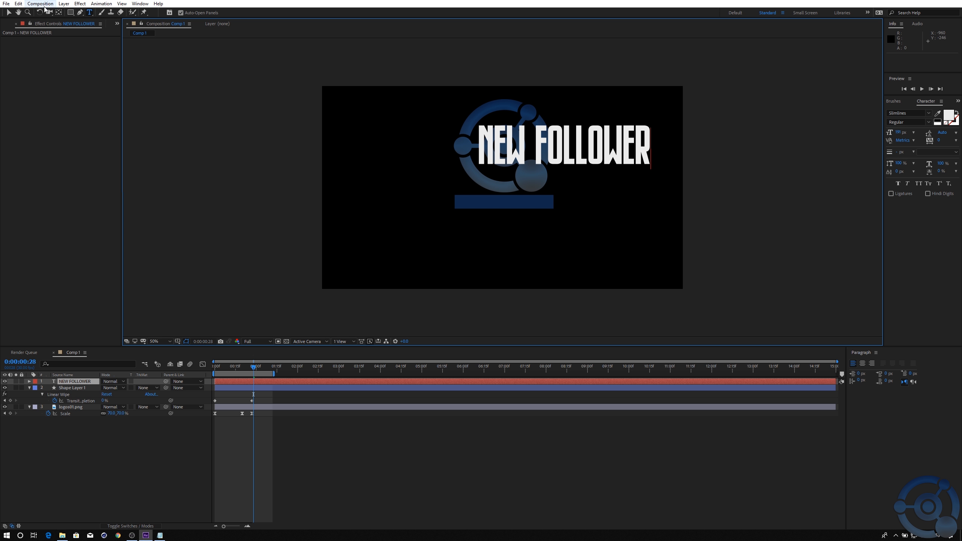
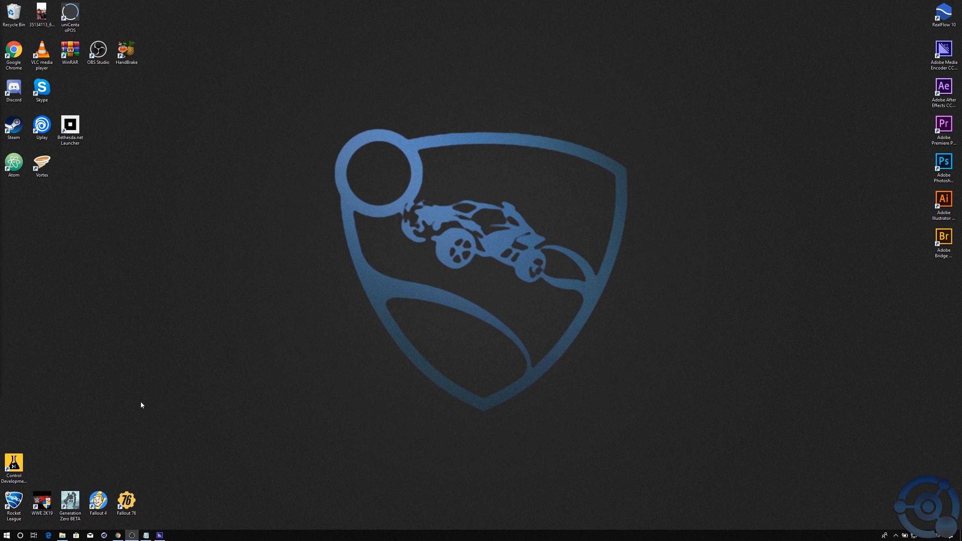
Step: Switch to File Explorer and check the file size of NewFollowerFull.mov in the Mixer Overlays mov folder
click(62, 535)
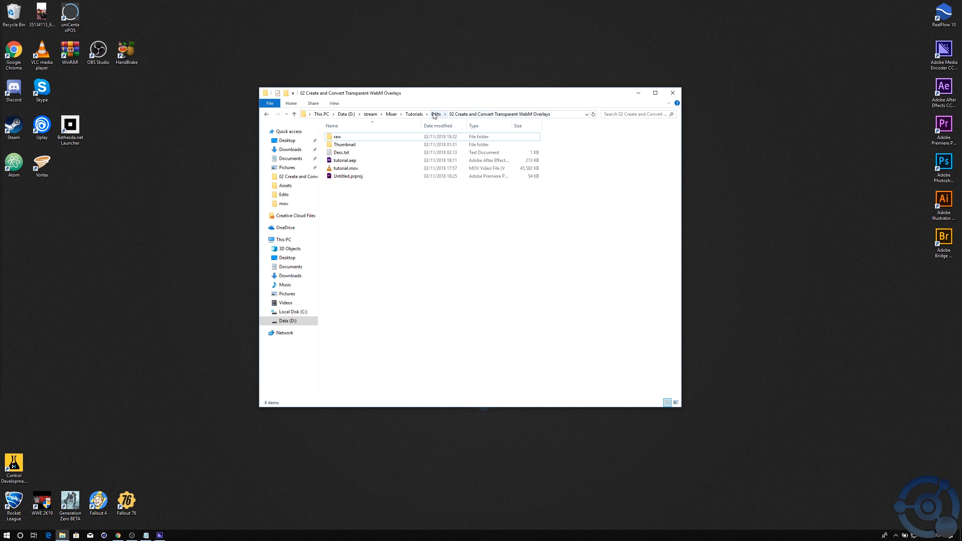
click(415, 114)
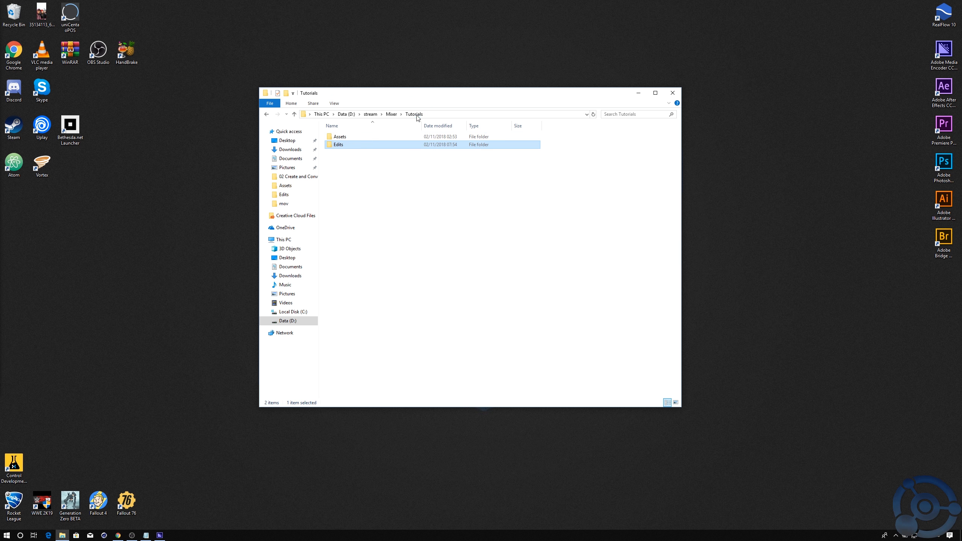
key(alt+Up)
double_click(360, 147)
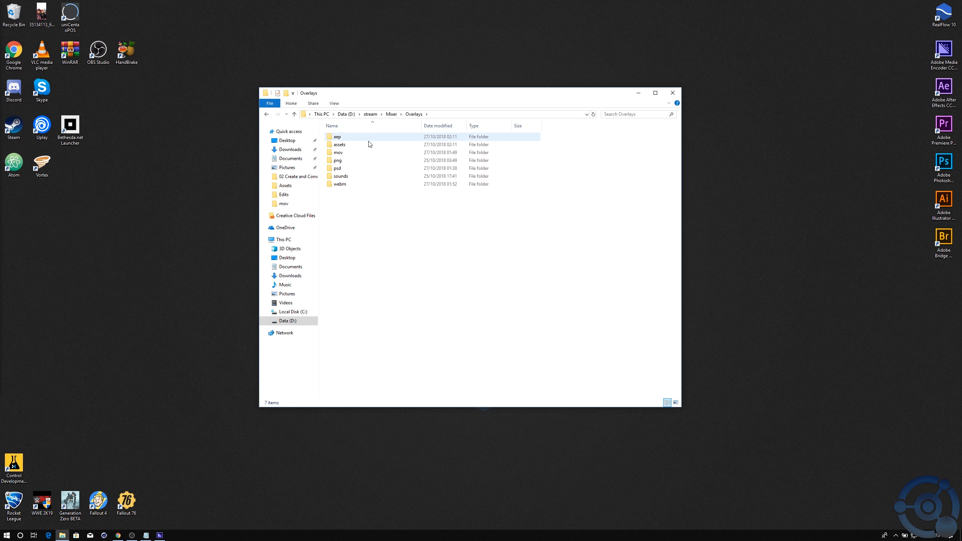
double_click(352, 150)
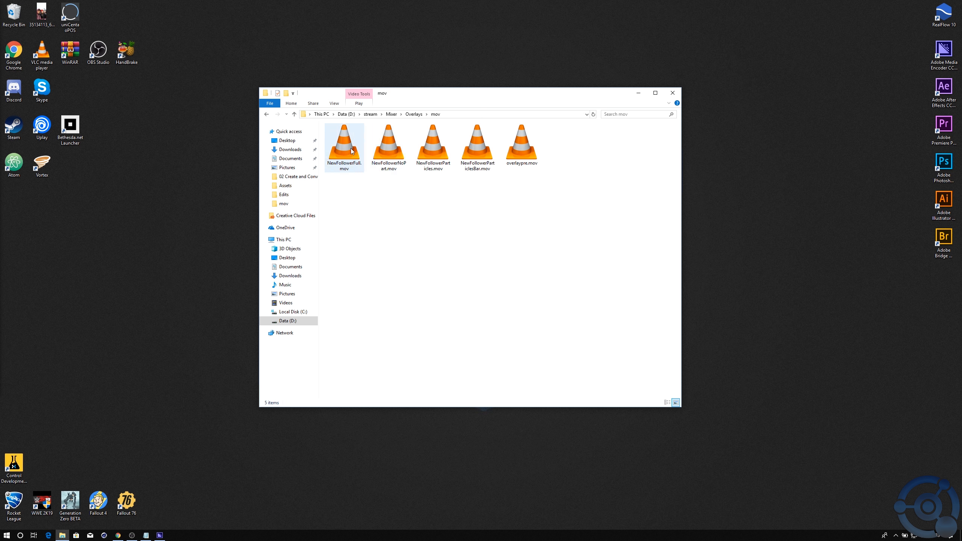
click(352, 151)
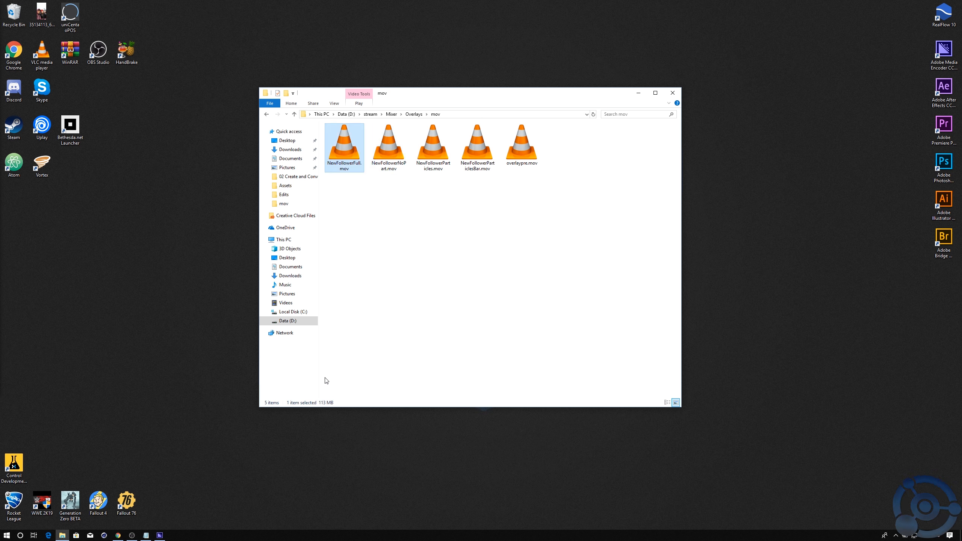
Step: Check the file size of NewFollowerFull.webm in the Overlays webm folder and close the File Explorer window
click(417, 114)
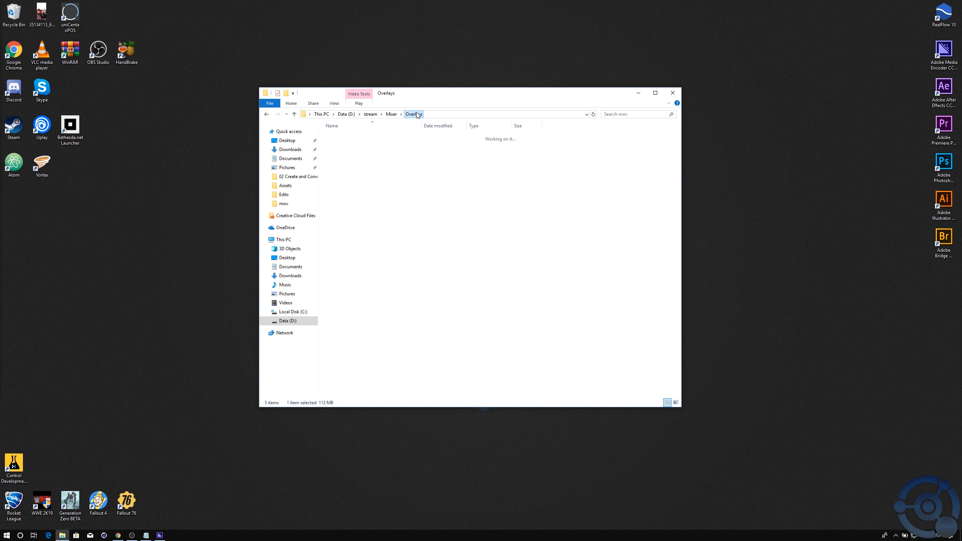
double_click(340, 184)
click(352, 148)
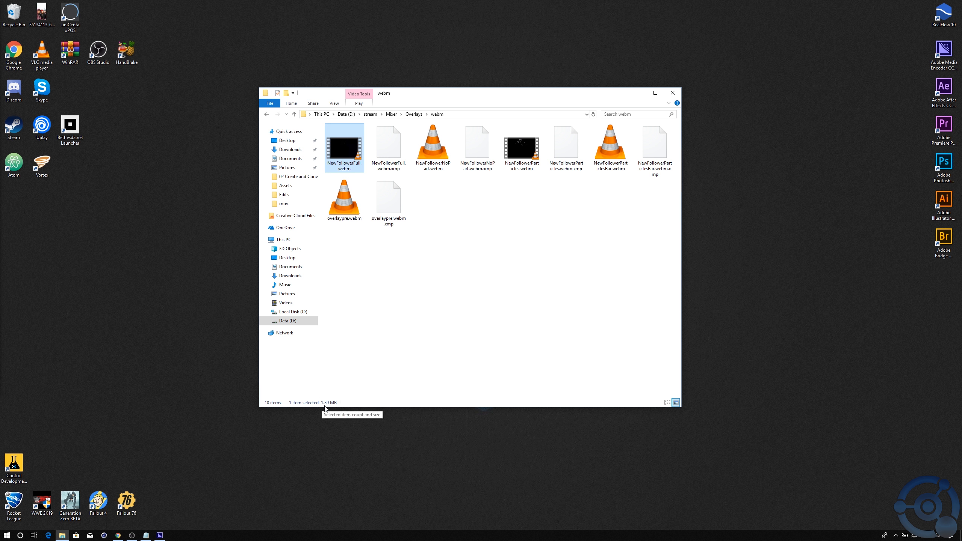
click(415, 115)
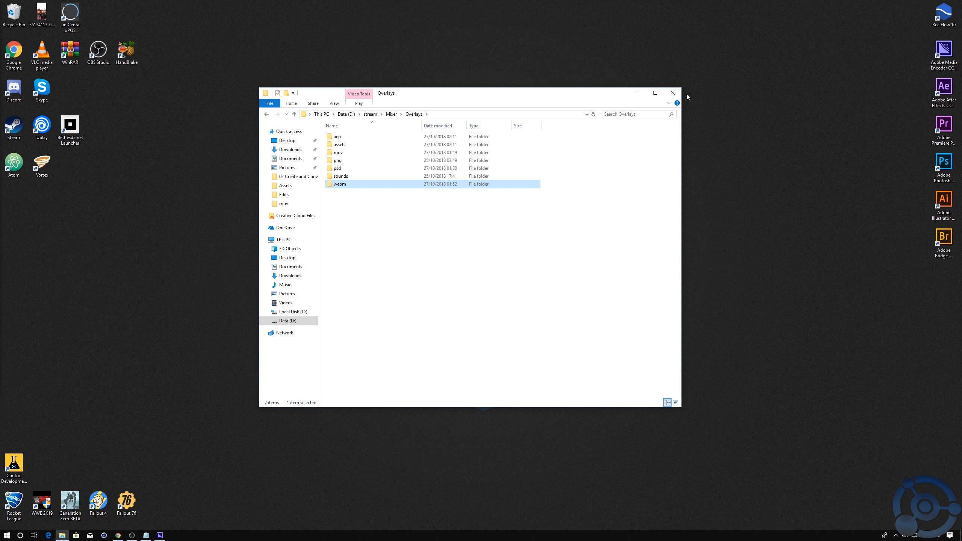
click(673, 93)
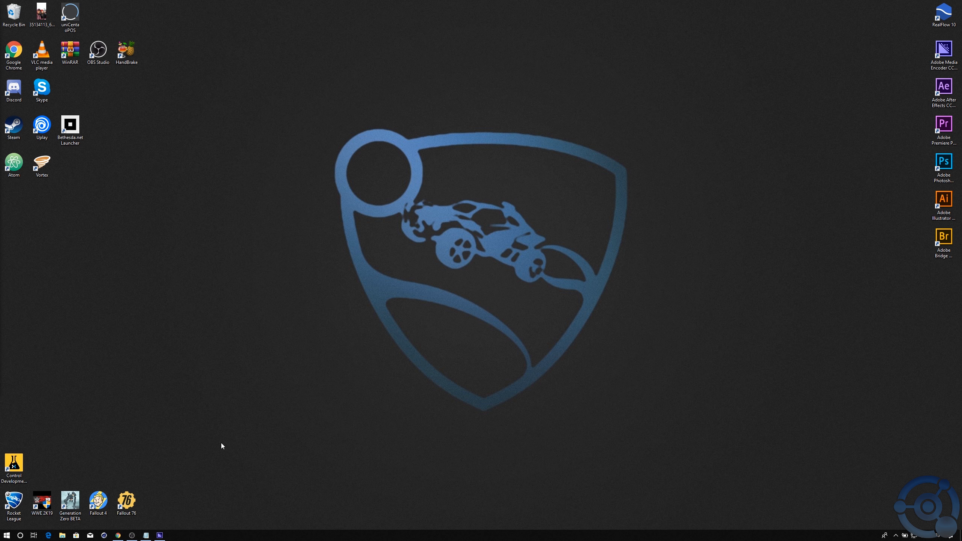
Step: Look briefly at Media Encoder, view the fnord WebM plug-in download page in Chrome, and close the browser
click(159, 535)
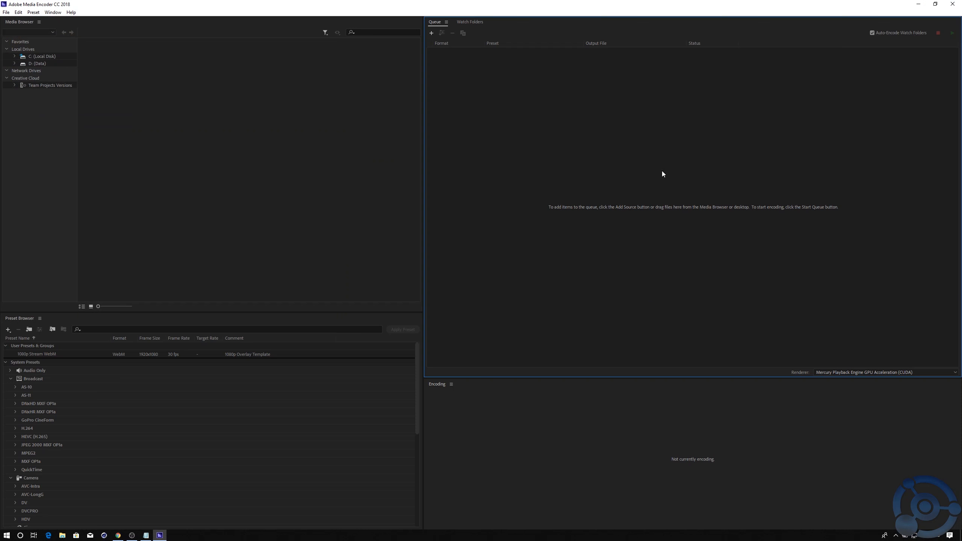
click(161, 535)
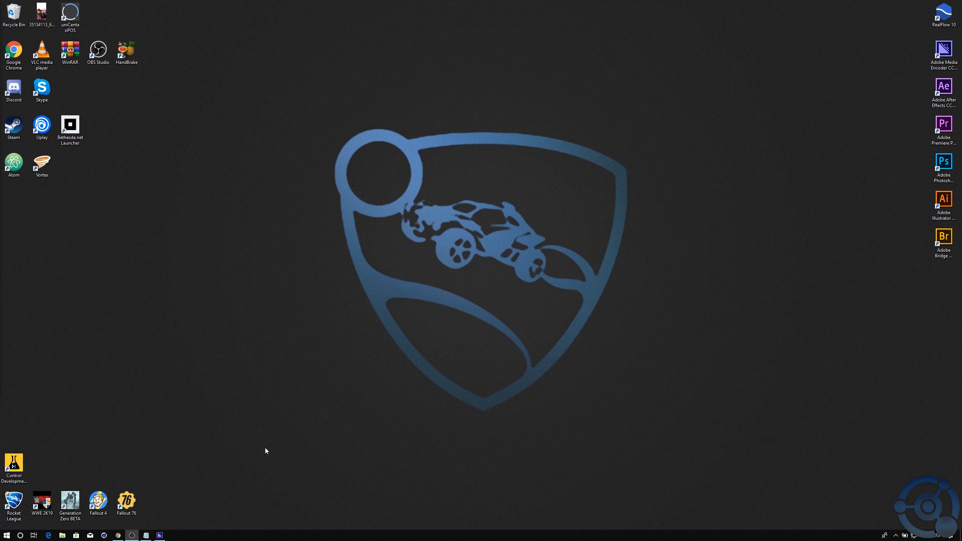
click(119, 535)
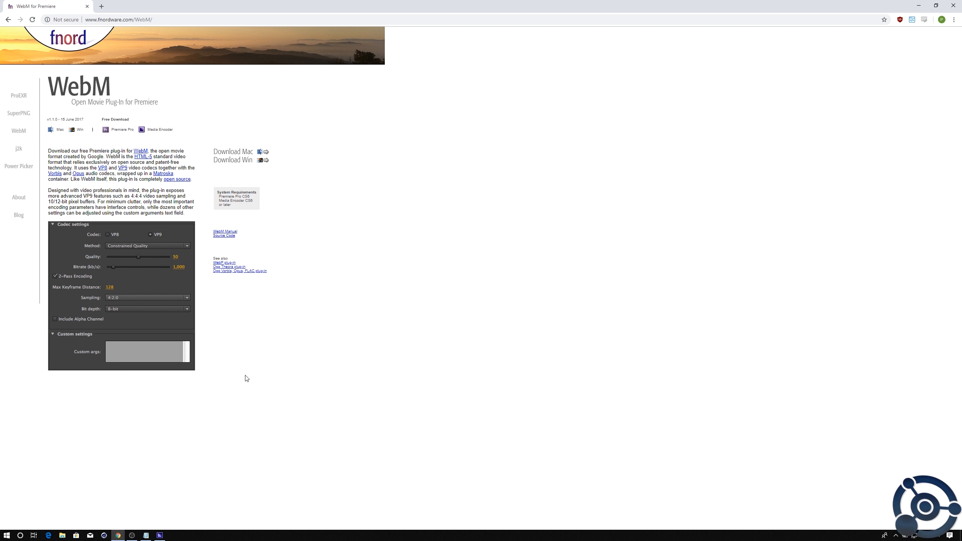
click(954, 6)
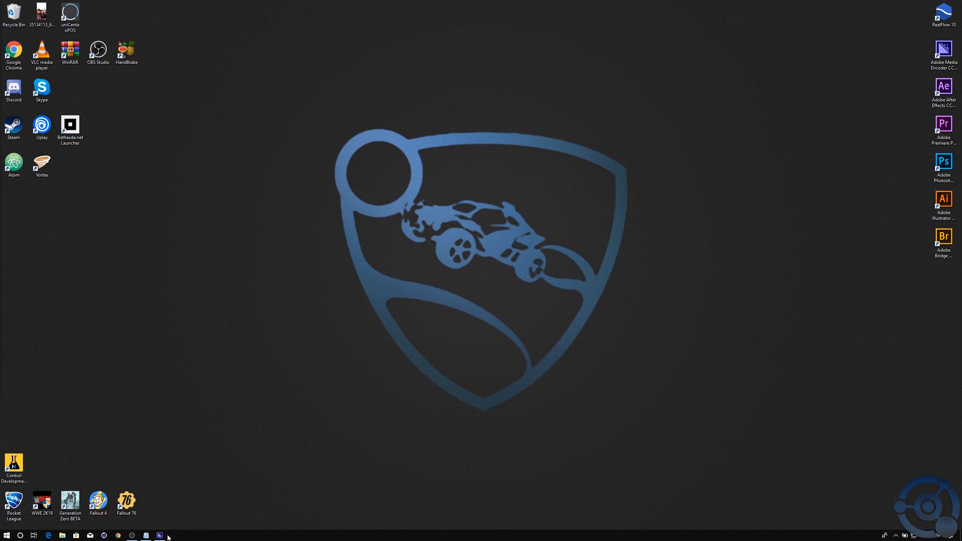
Step: Switch to Media Encoder and add tutorial.mov from the 02 Create and Convert Transparent WebM Overlays folder to the queue
click(160, 535)
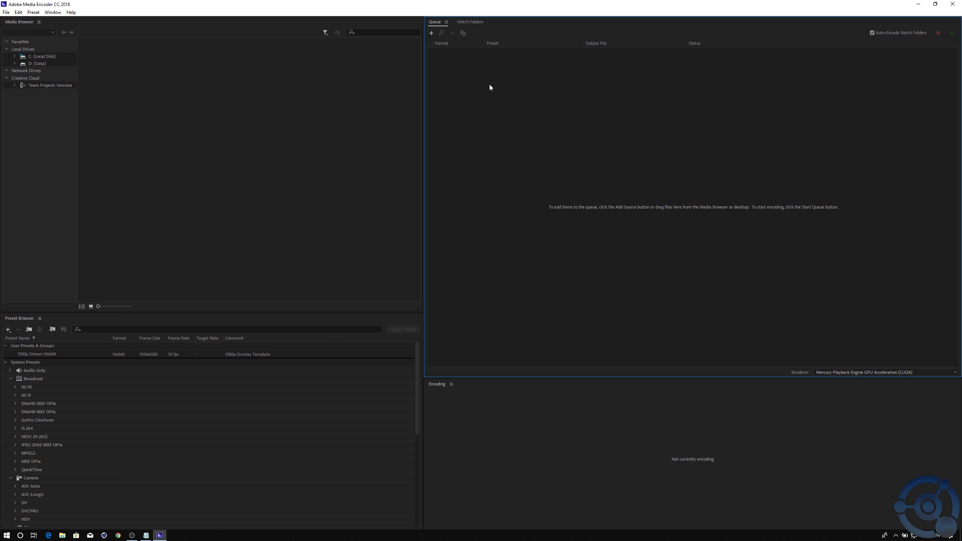
click(432, 33)
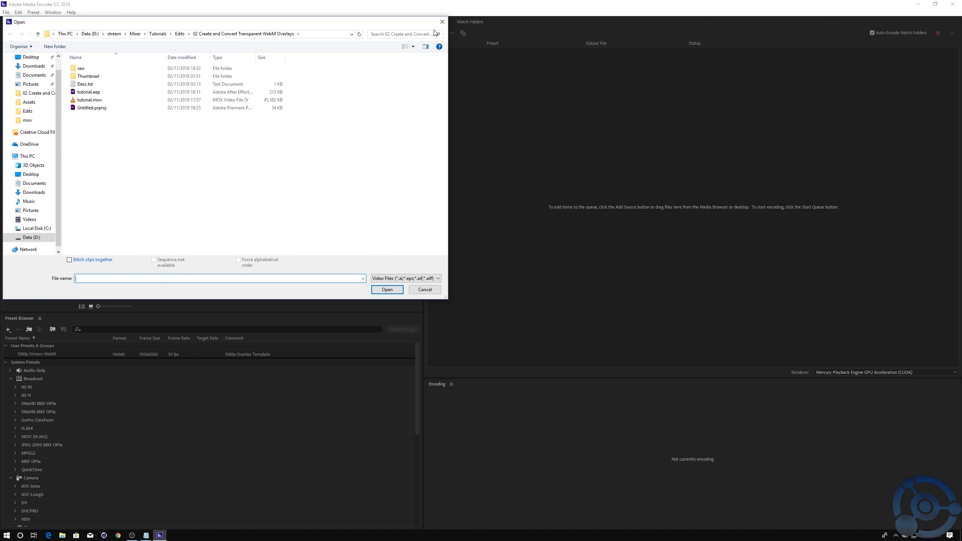
click(100, 101)
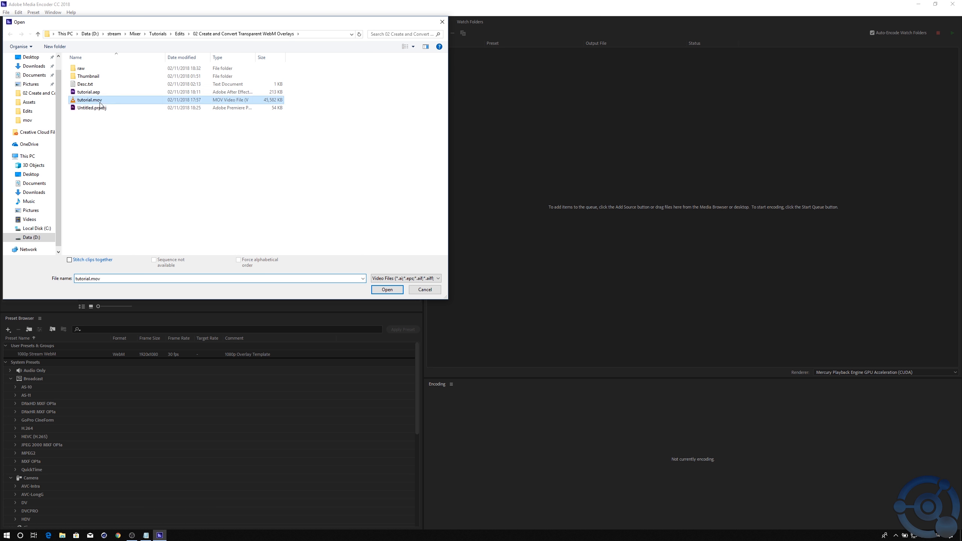
click(379, 290)
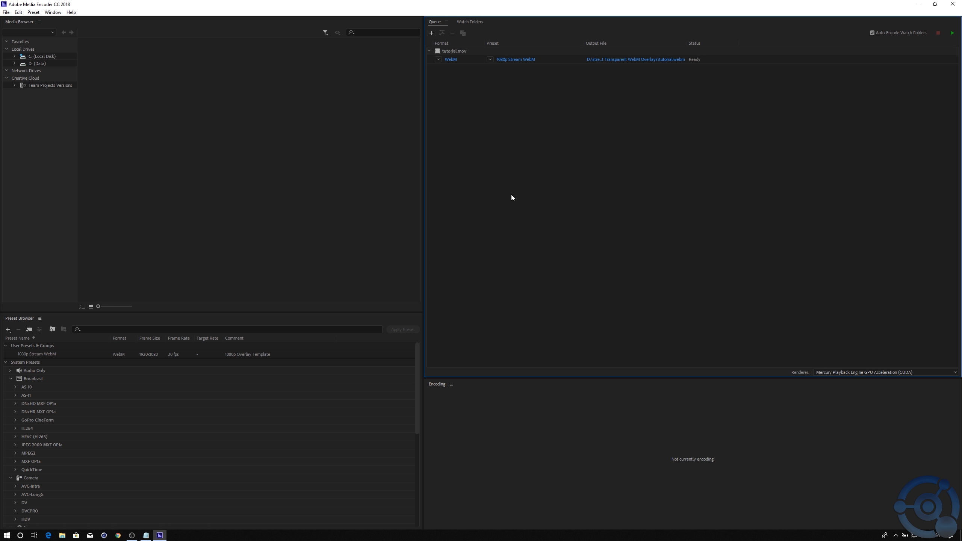
Step: Set the export format of tutorial.mov to WebM and exclude audio from the export
click(451, 59)
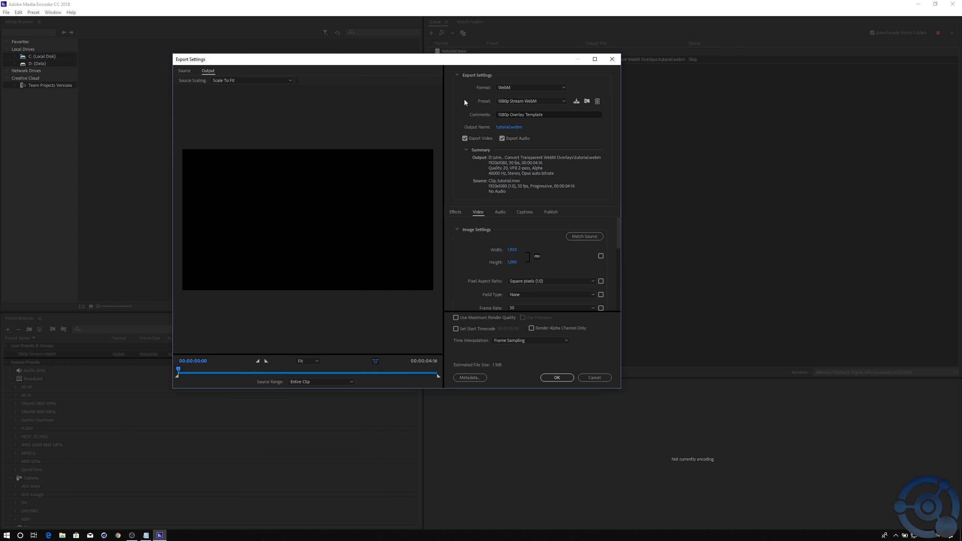
click(551, 89)
click(513, 335)
click(502, 138)
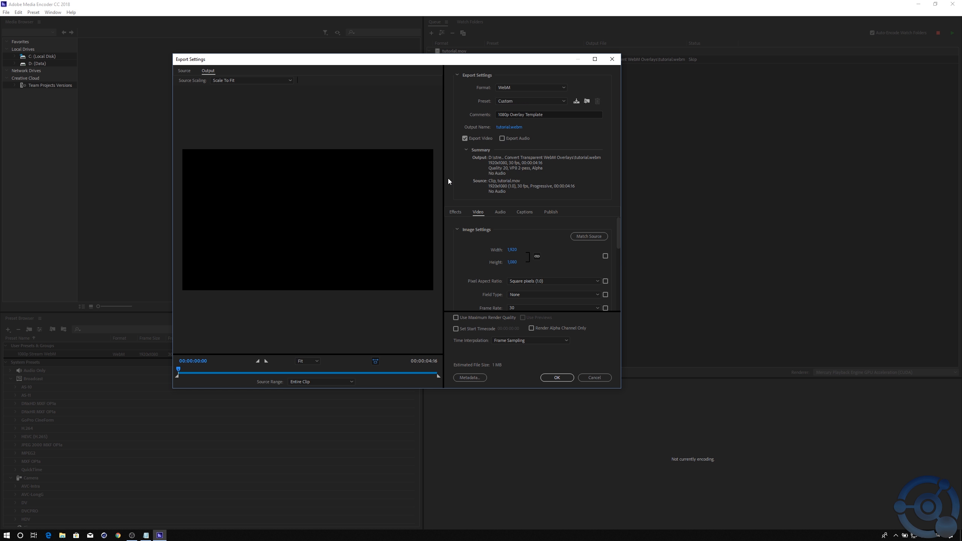
Step: Set the VP8 codec quality to 50, check that the alpha channel is included, and accept the export settings
drag(618, 229, 619, 236)
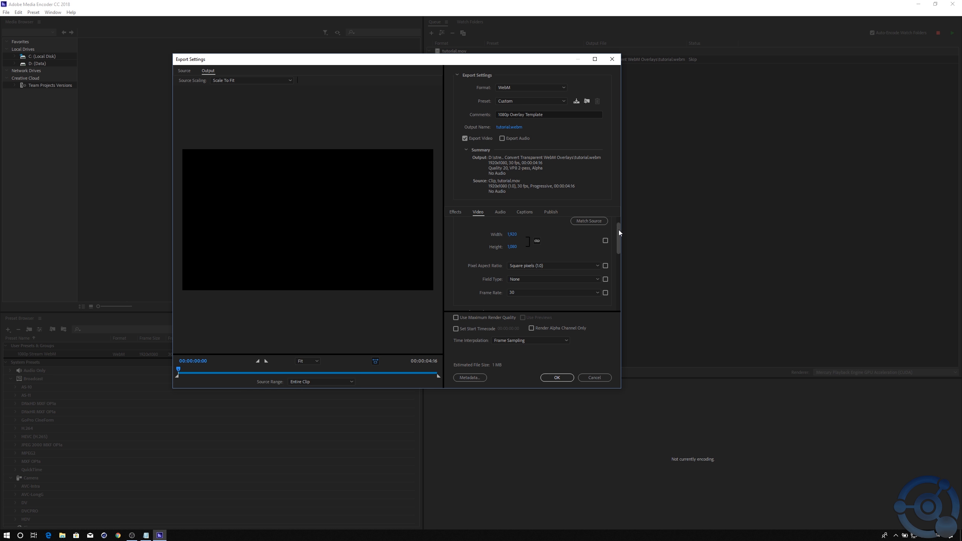
drag(619, 230, 621, 273)
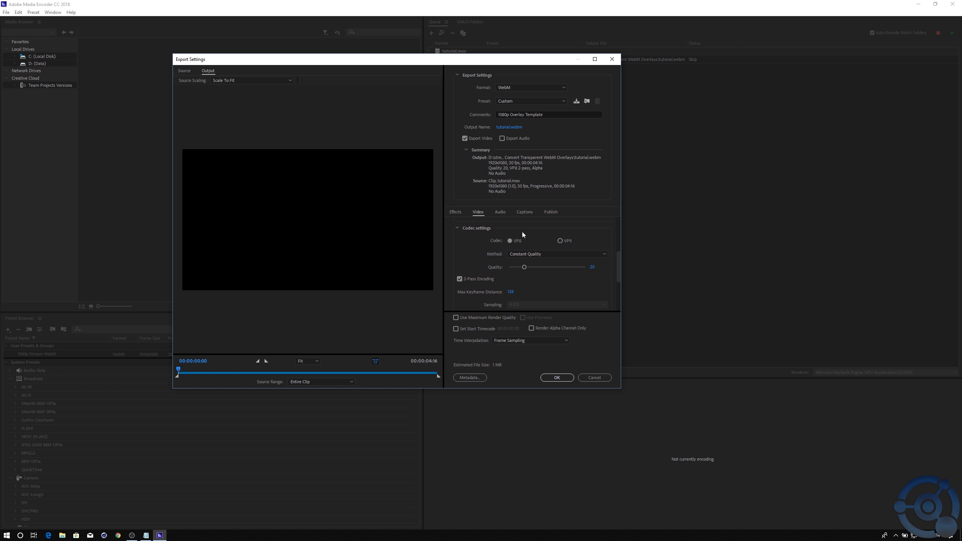
drag(524, 267, 545, 269)
drag(618, 254, 615, 285)
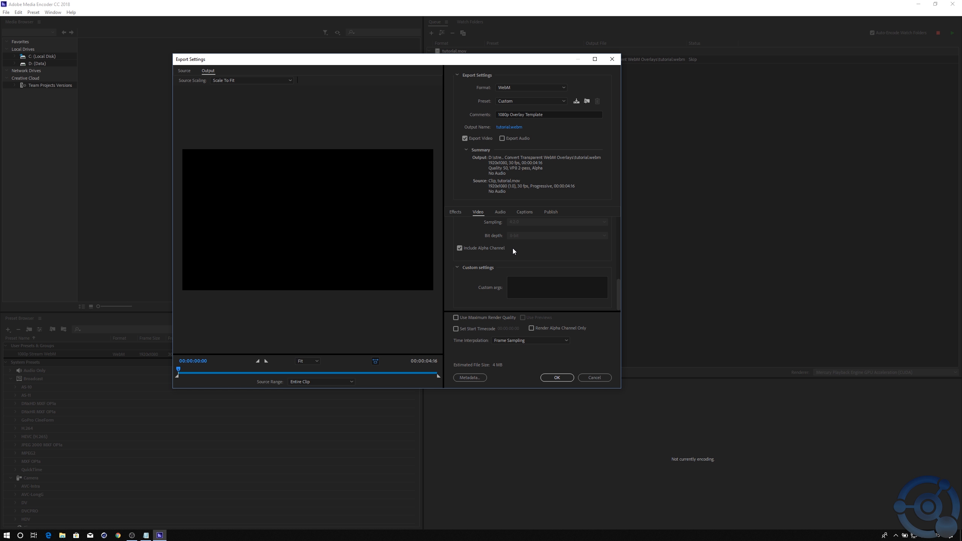
click(556, 376)
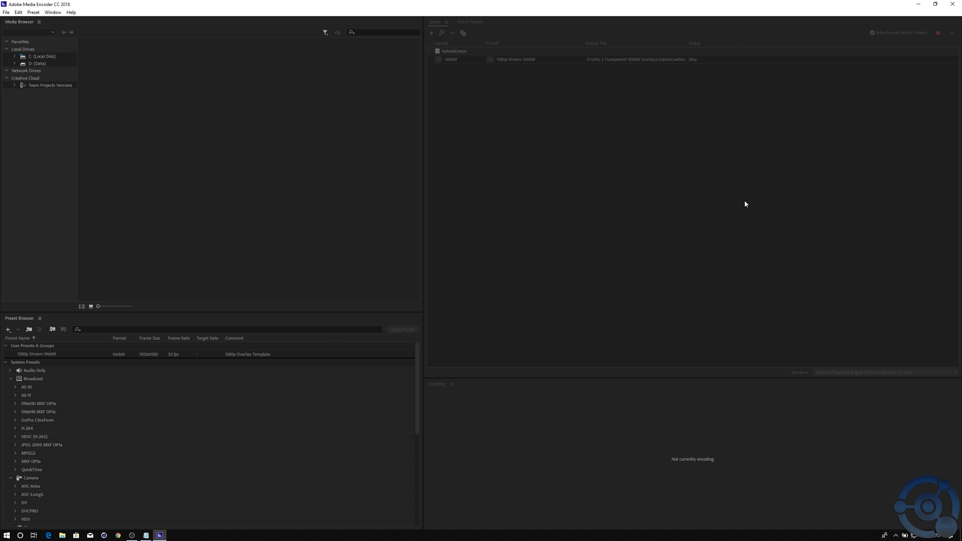
Step: Set the output file to tutorial.webm in the 02 Create and Convert Transparent WebM Overlays folder and start encoding the queue
click(621, 59)
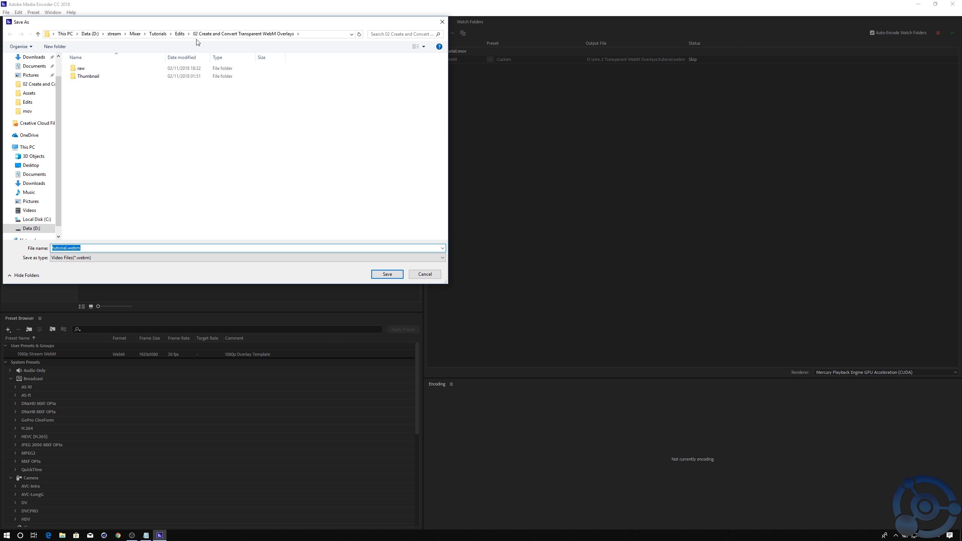
click(393, 273)
click(952, 33)
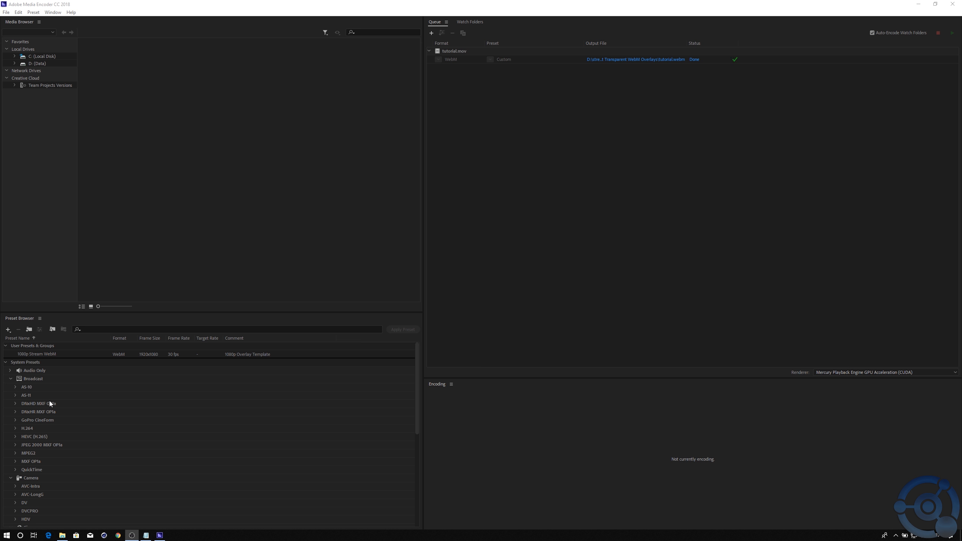
Step: Switch to File Explorer, compare tutorial.mov with tutorial.webm in the project folder, and play tutorial.webm in VLC to check the result
click(62, 535)
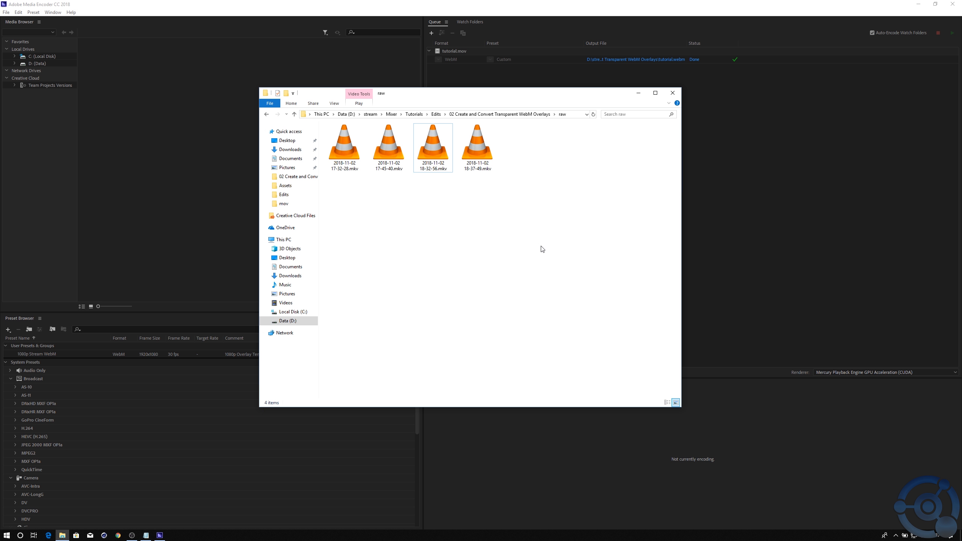
click(298, 176)
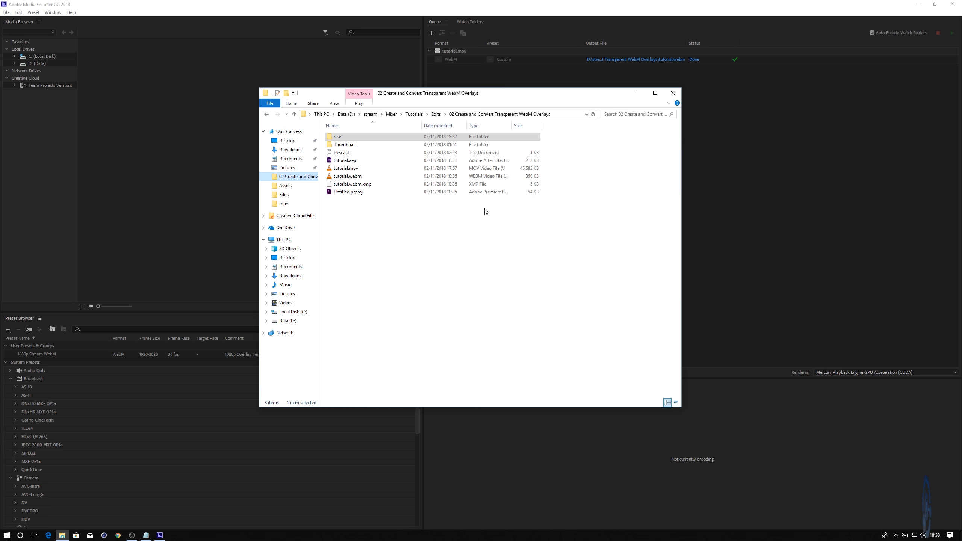
click(396, 169)
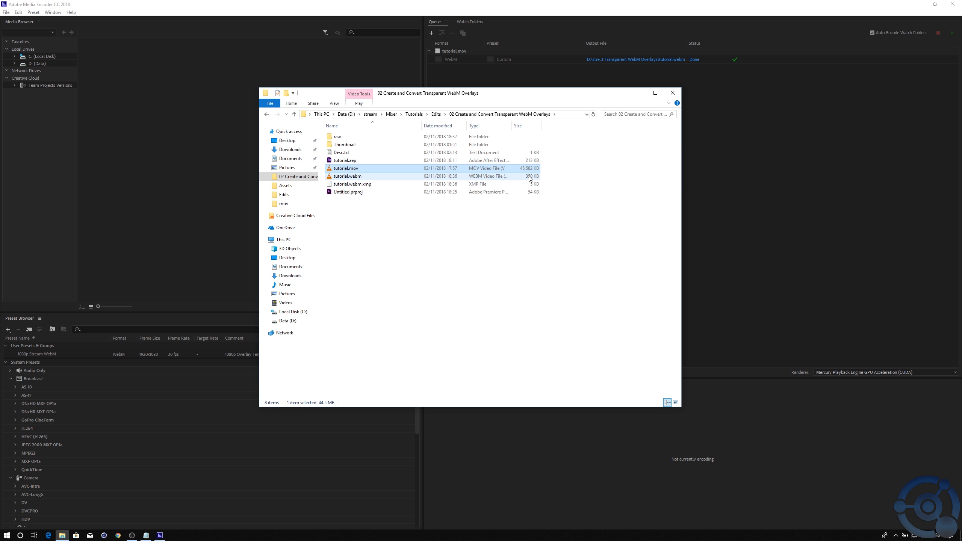
double_click(473, 177)
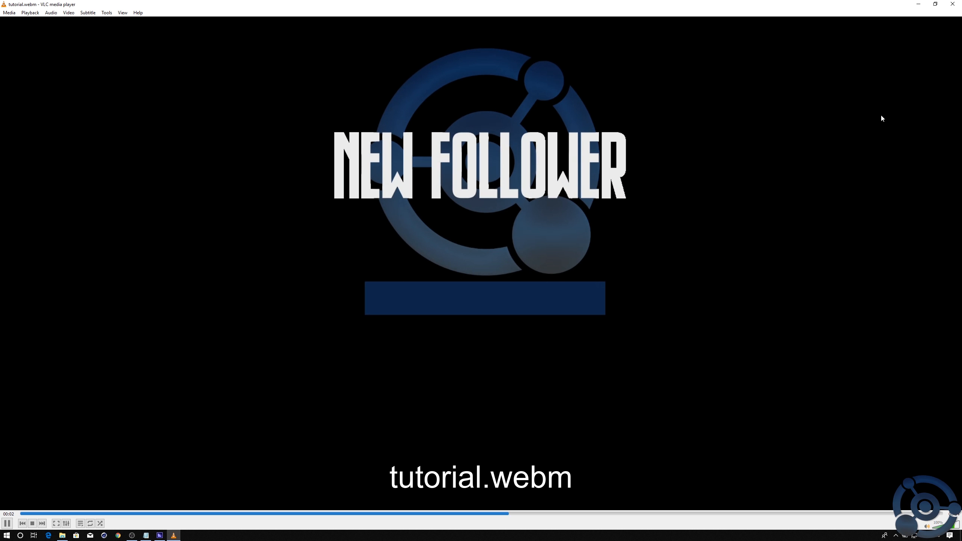
click(953, 4)
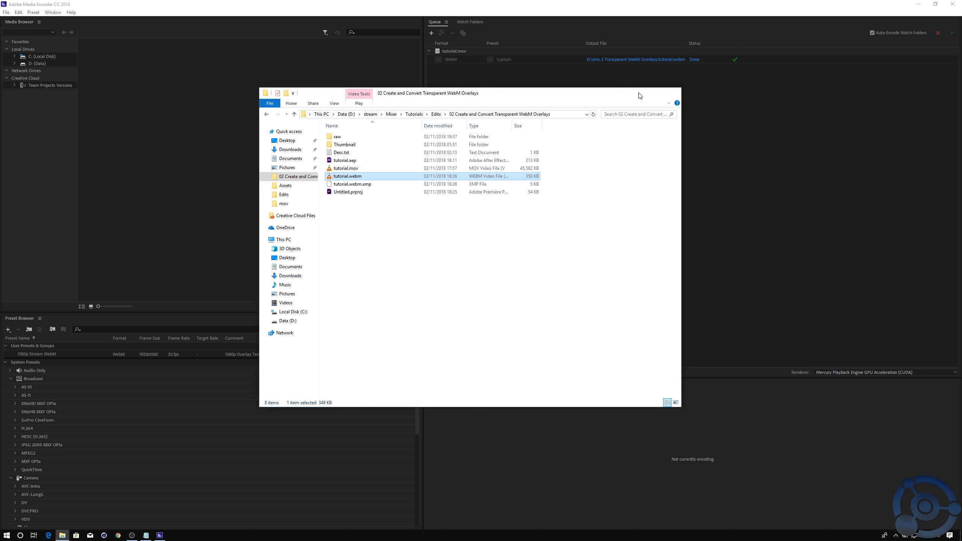
click(639, 93)
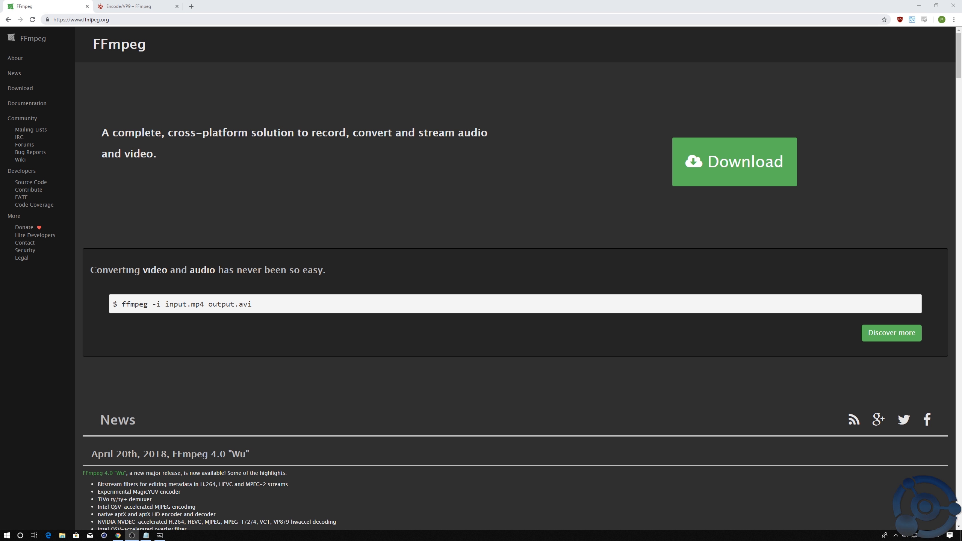
Step: View the Windows package options on the FFmpeg download page in Chrome and put the browser away
click(723, 176)
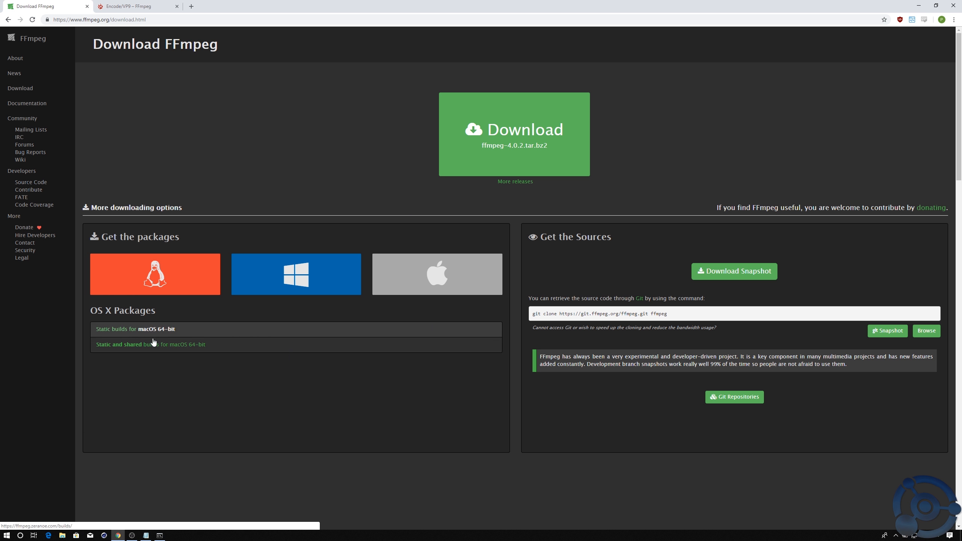
scroll(206, 374, down, 4)
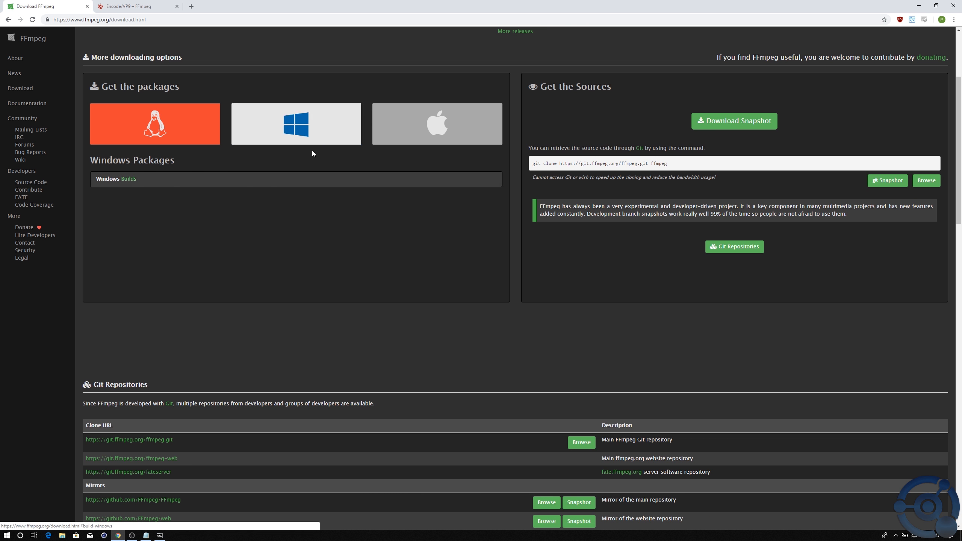
scroll(381, 279, down, 5)
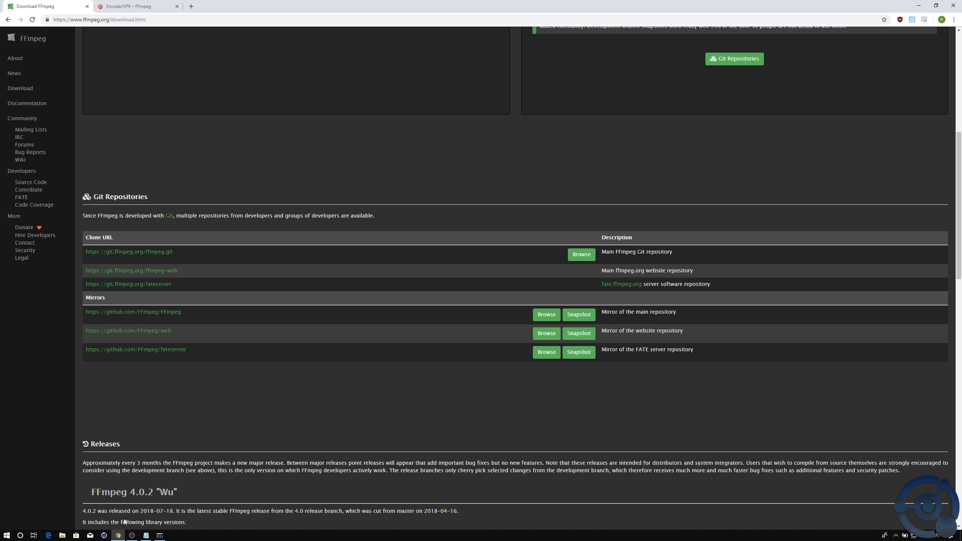
click(117, 535)
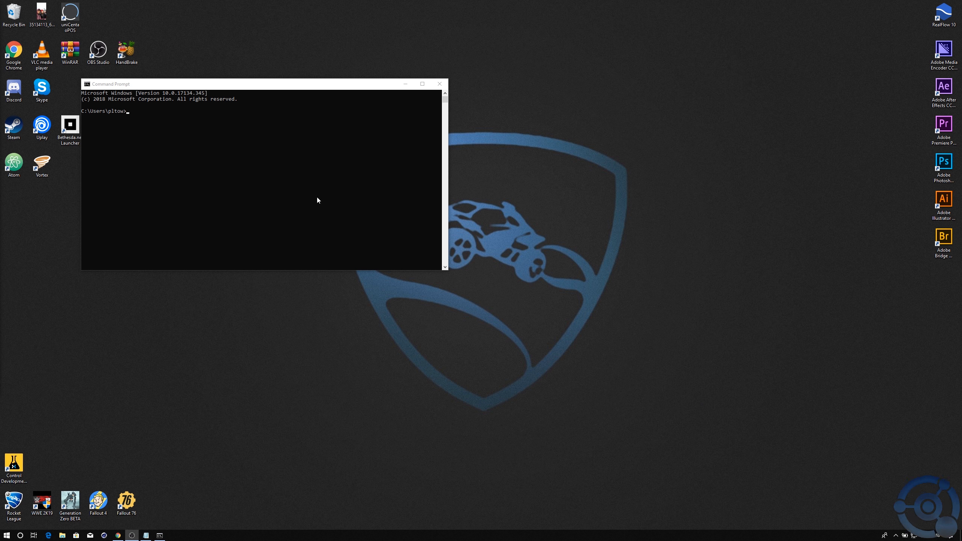
Step: Maximize the Command Prompt and change the directory to Downloads\ffmpeg-20181031-4a97620-win64-static\bin
key(super)
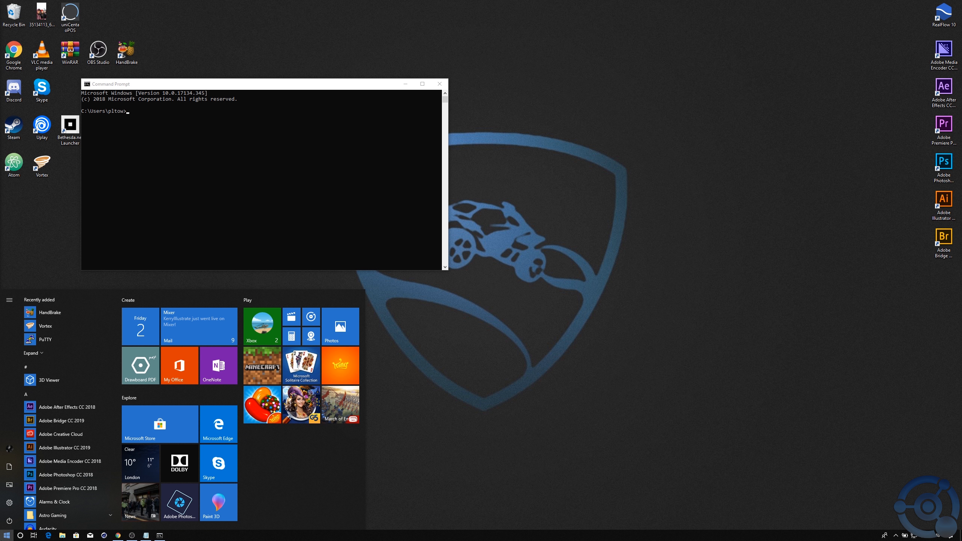
text(cmd)
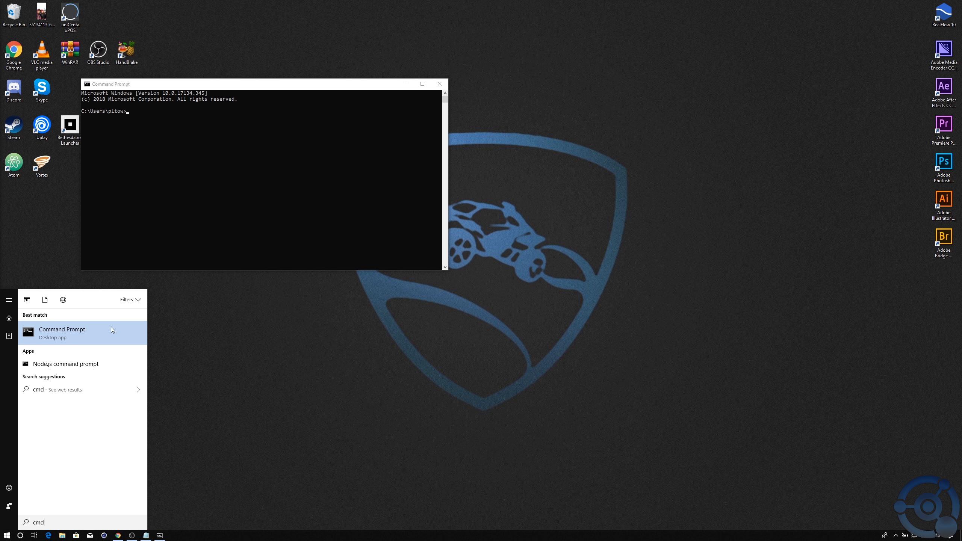
double_click(323, 88)
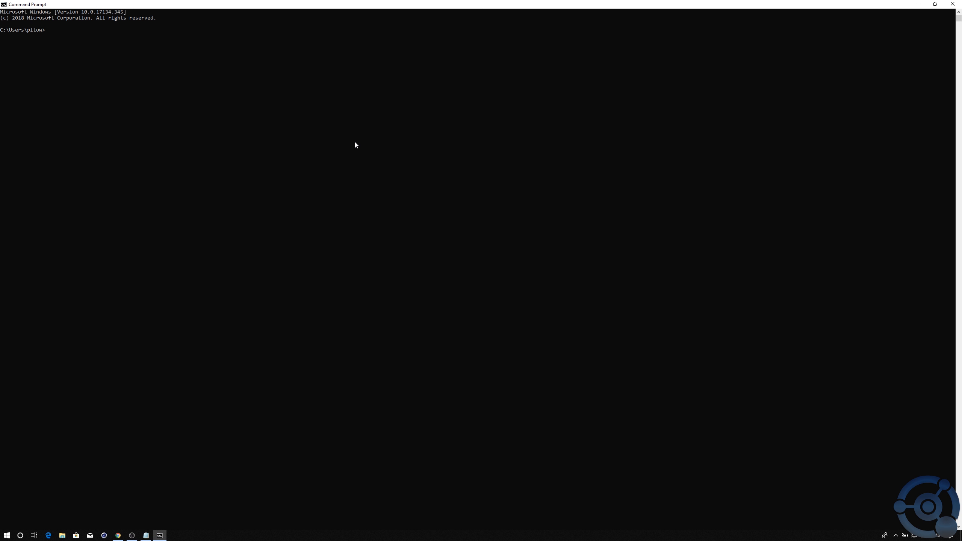
text(cd Downloa)
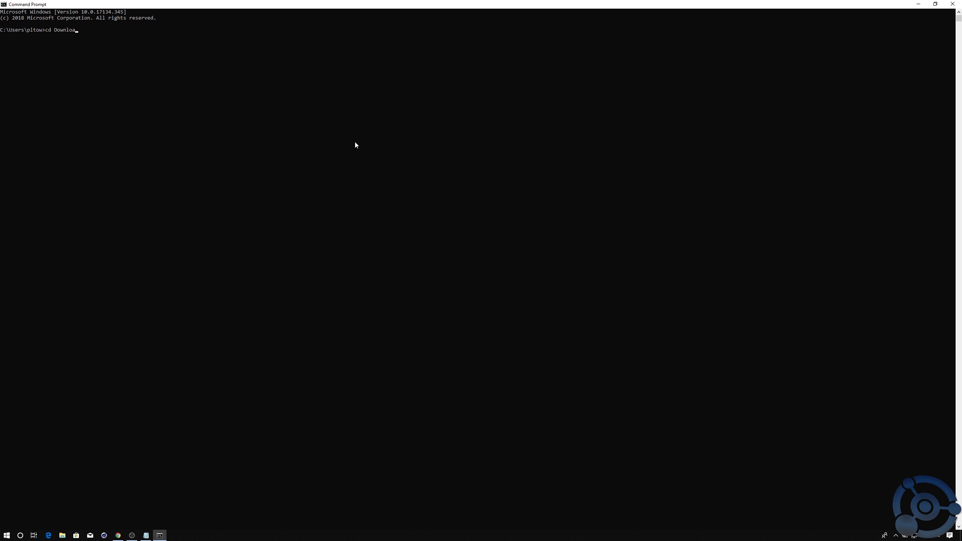
text(dsfm)
key(Tab)
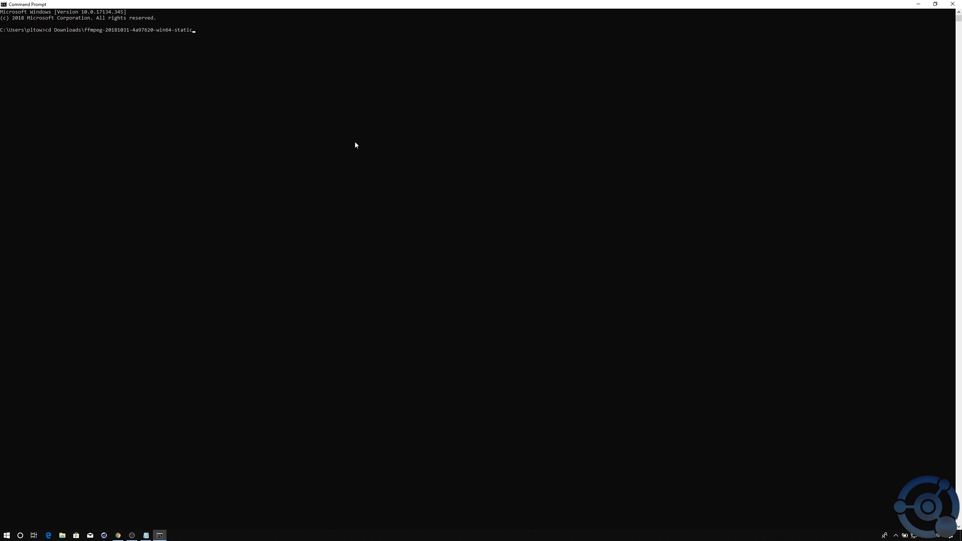
text(\)
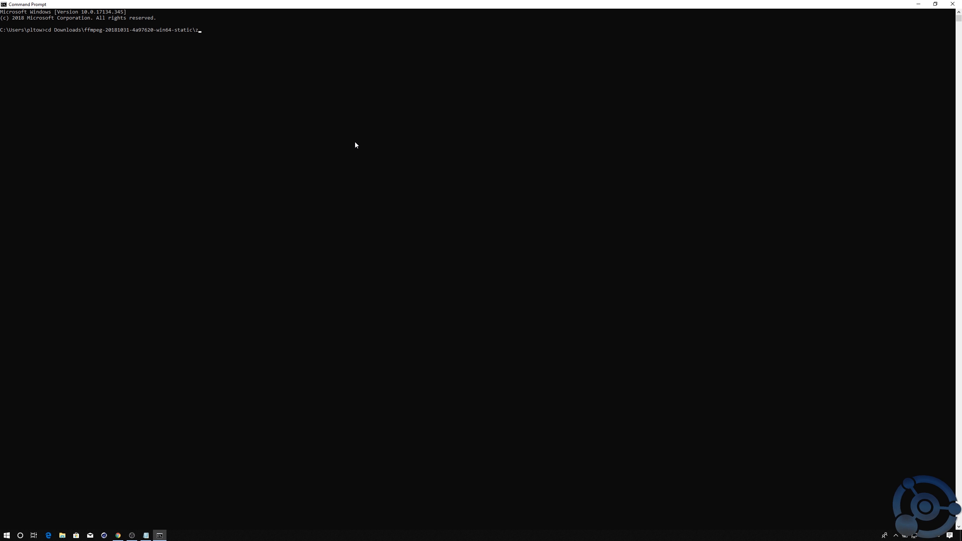
text(bin)
key(Return)
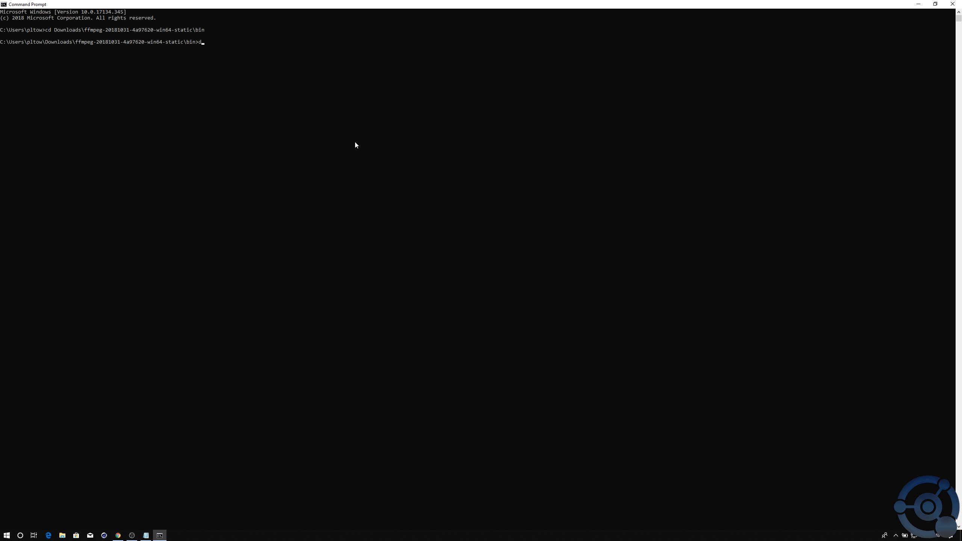
Step: List the contents of the bin directory with dir and locate ffmpeg.exe
key(Return)
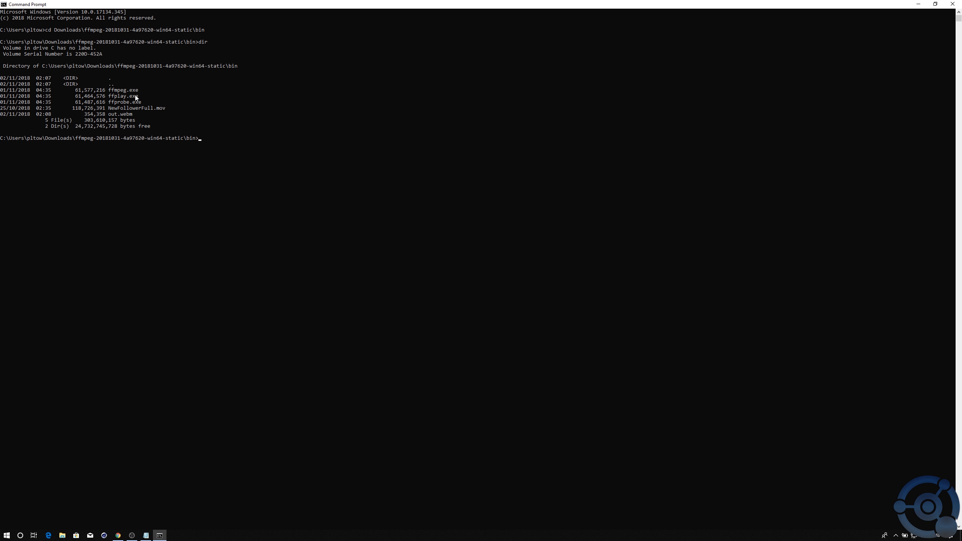
drag(139, 91, 109, 91)
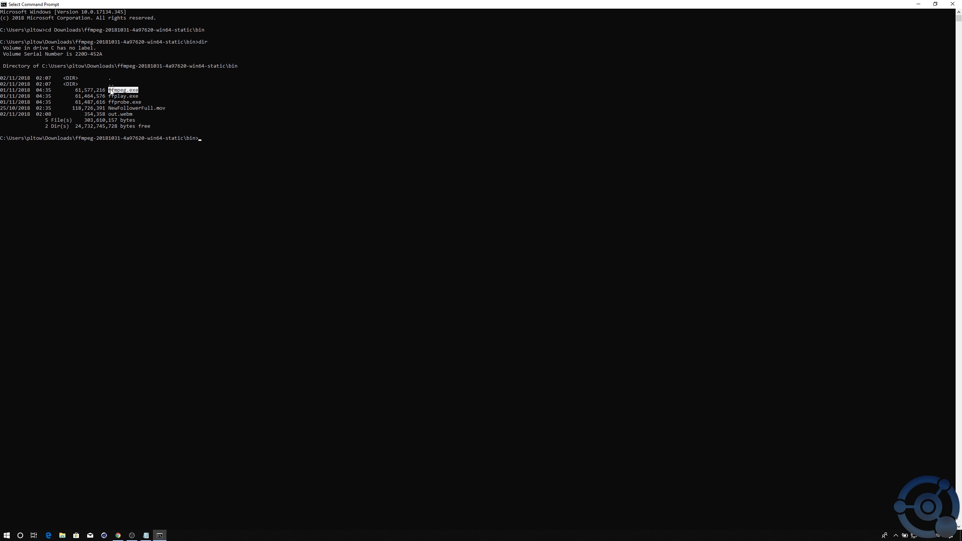
click(215, 138)
Step: Write an ffmpeg.exe command with tutorial.mov from the 02 Create and Convert Transparent WebM Overlays folder as -i input and -c:v libvpx as codec
key(alt+Tab)
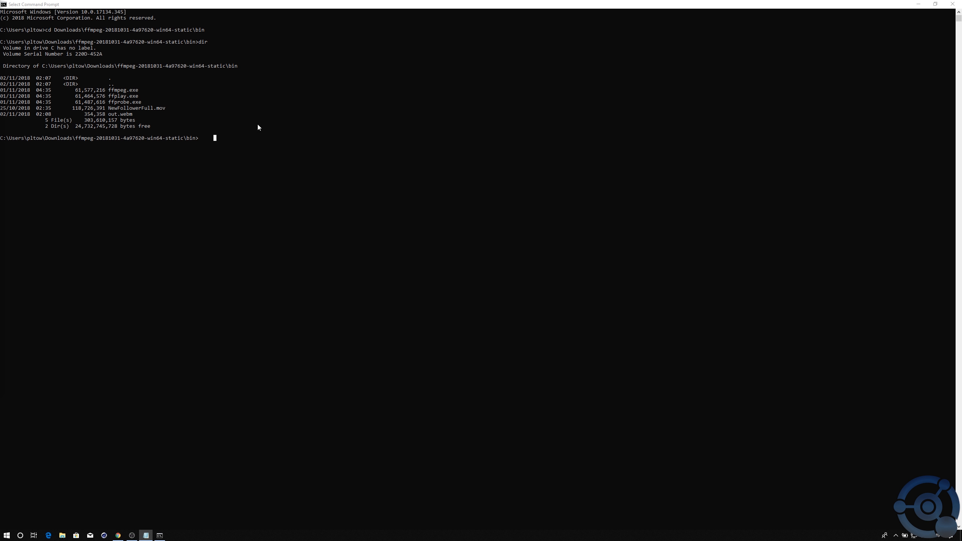
key(alt+Tab)
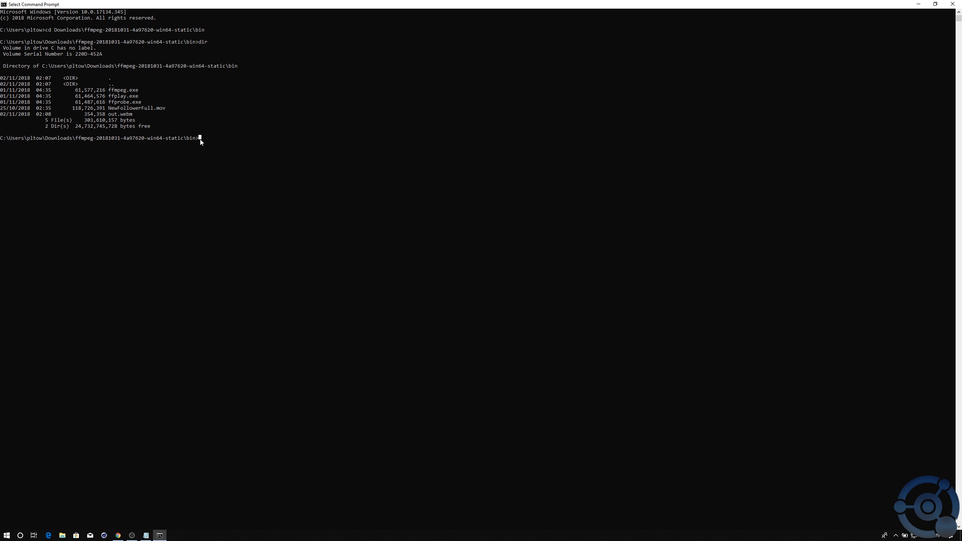
text(ffmpeg.exe  -i)
text("D:\stream\Mixer\Tutorials\Edits\02 Create and Convert Transparent WebM Overlays\tutorial.mov")
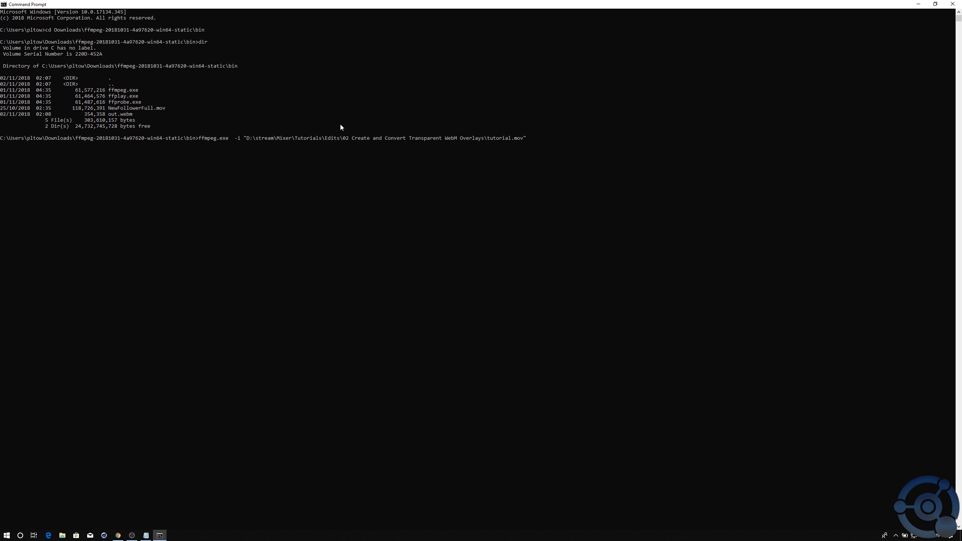
text(-)
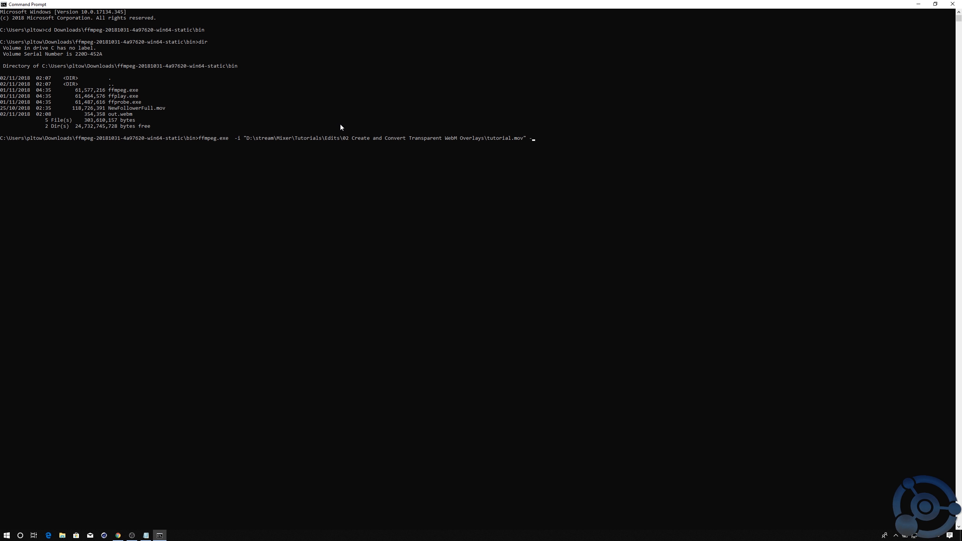
text(c:)
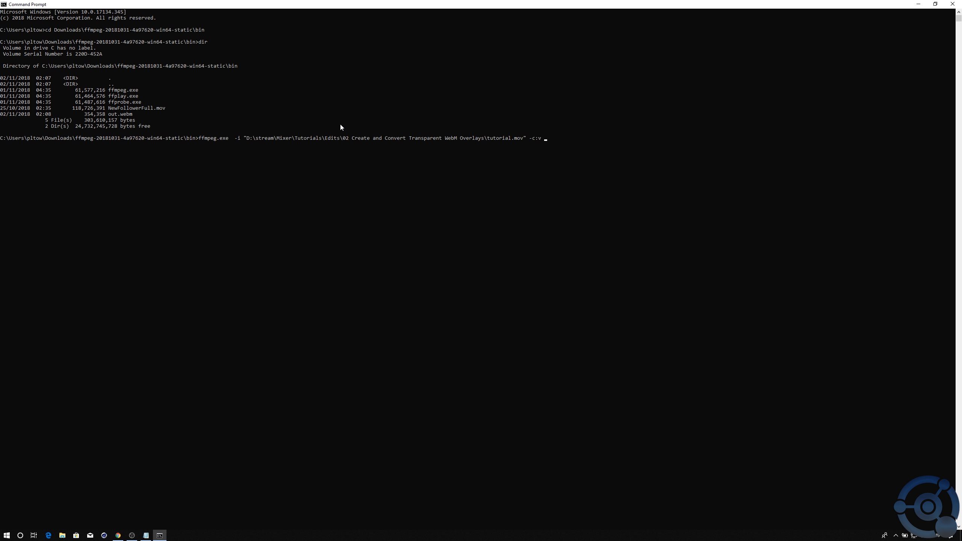
text(v libvpx)
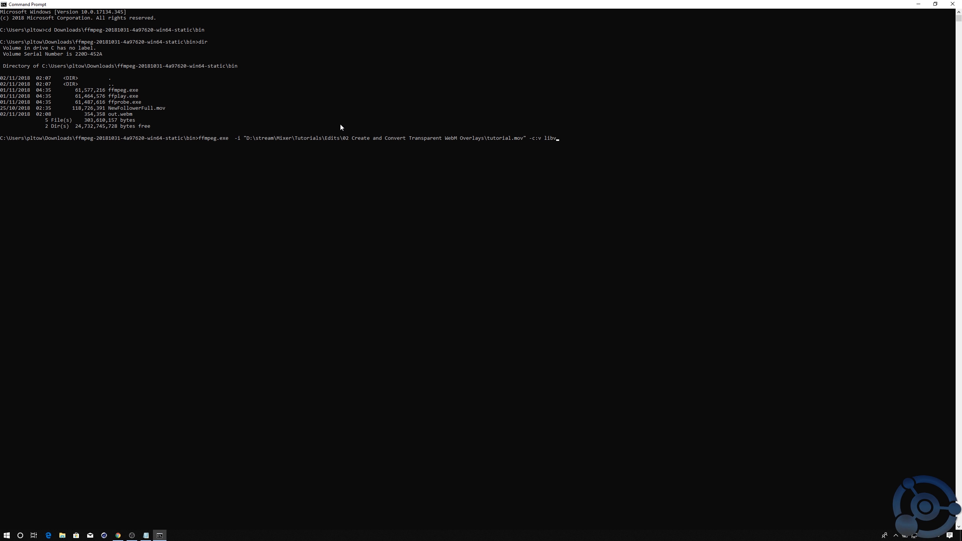